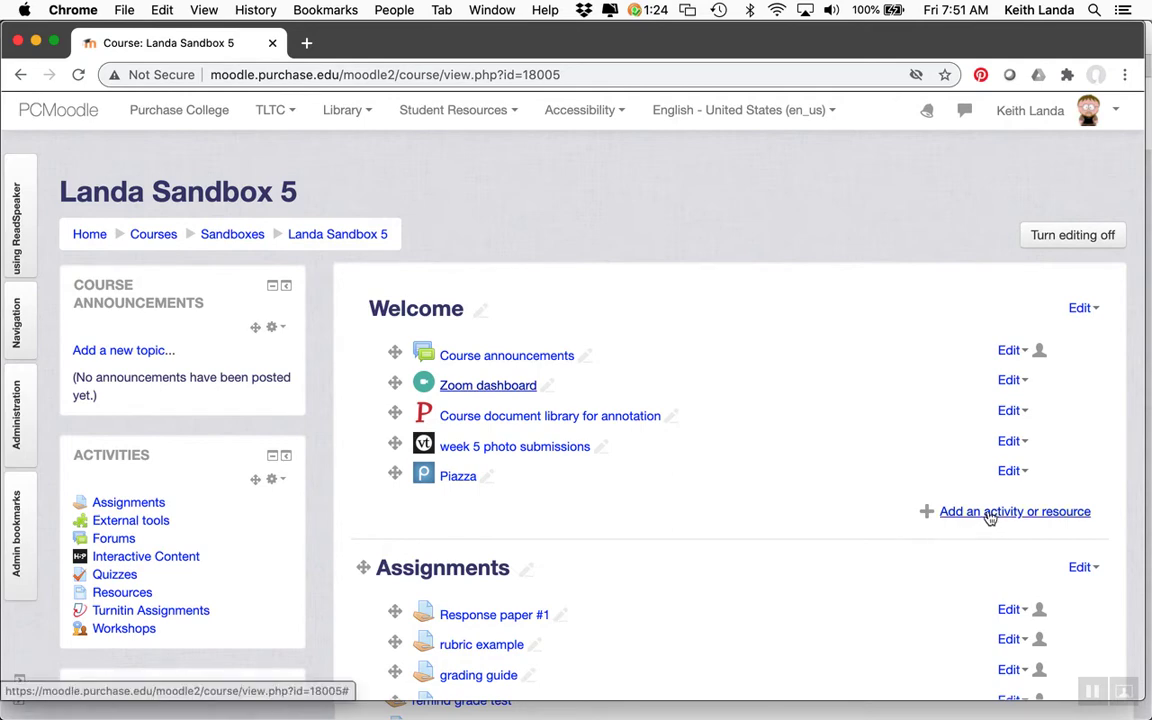
Step: View the description of the Zoom Integration activity available for the Welcome section without adding it
click(985, 513)
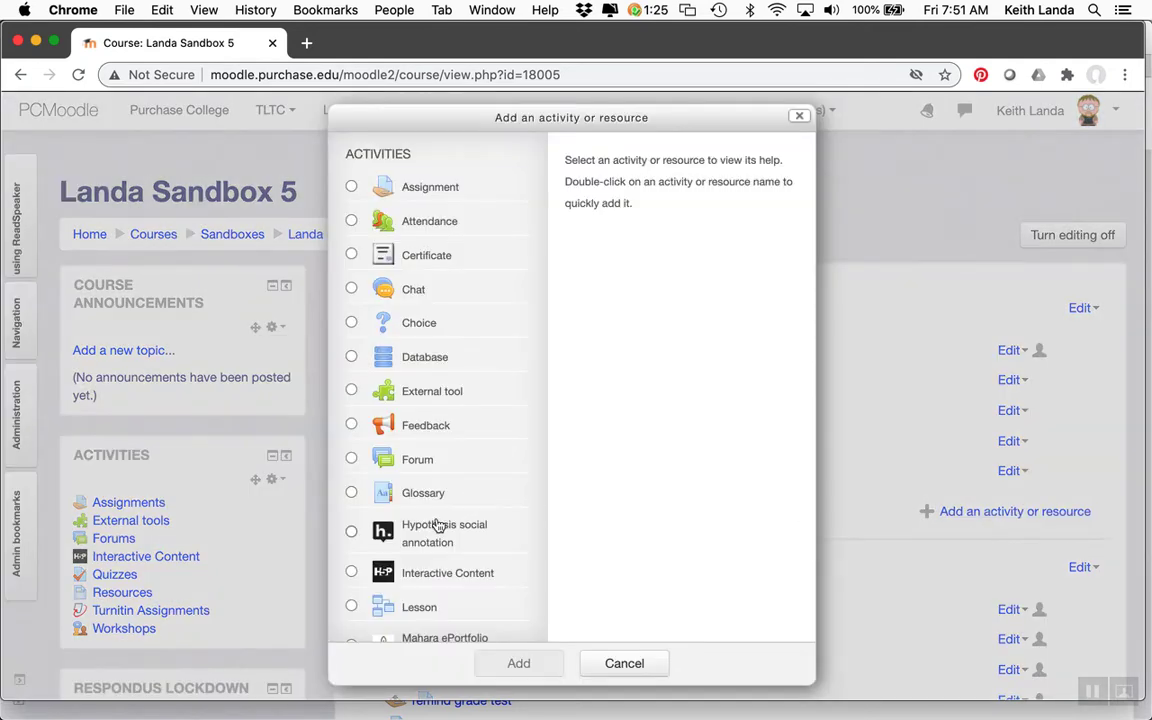
scroll(438, 526, down, 15)
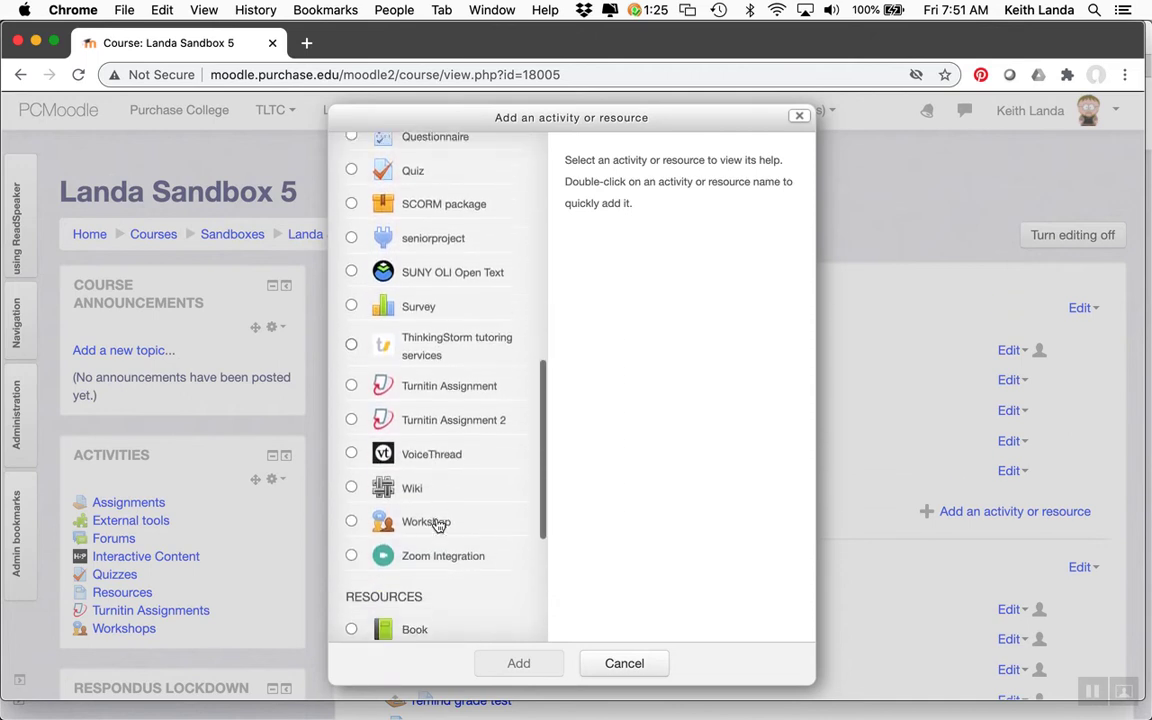
scroll(438, 526, down, 2)
click(425, 500)
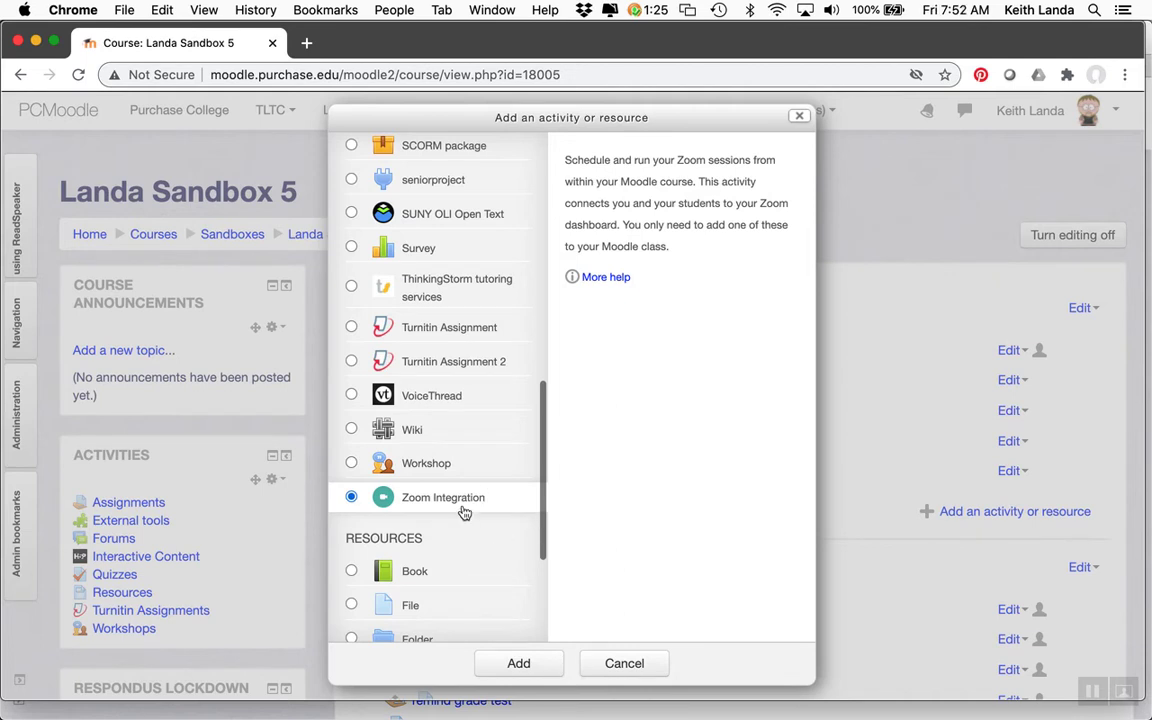
click(625, 663)
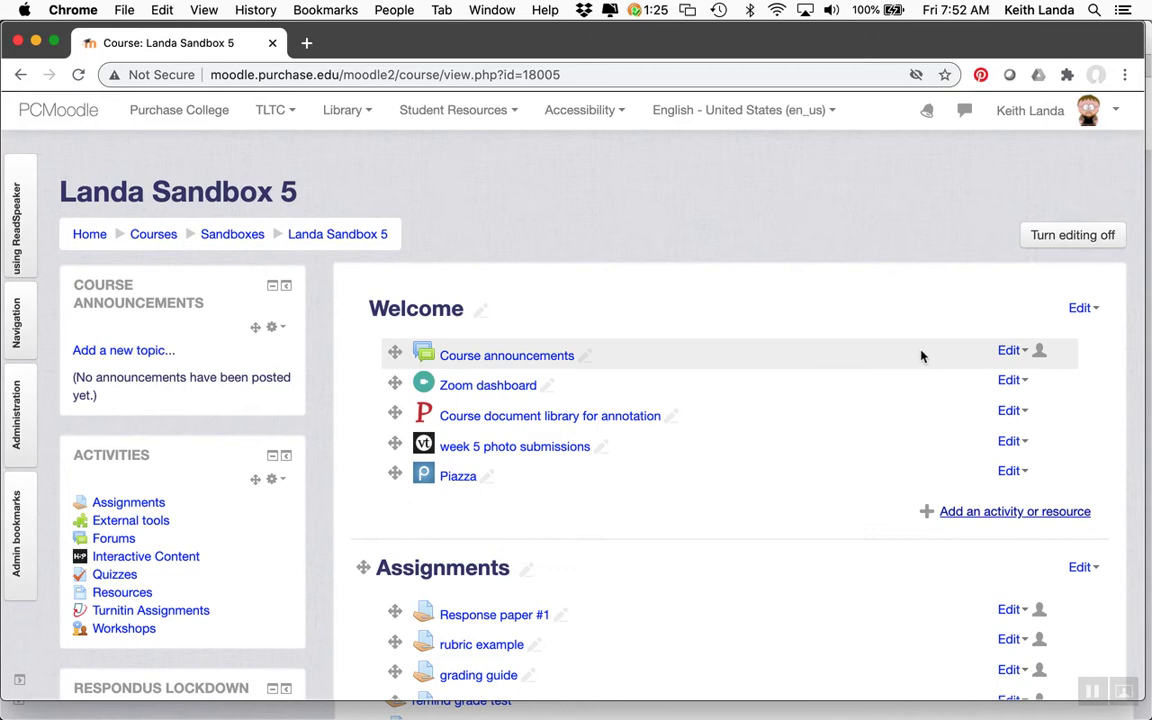
Step: Review the settings of the Zoom dashboard activity in the Welcome section and leave them without saving
click(1012, 382)
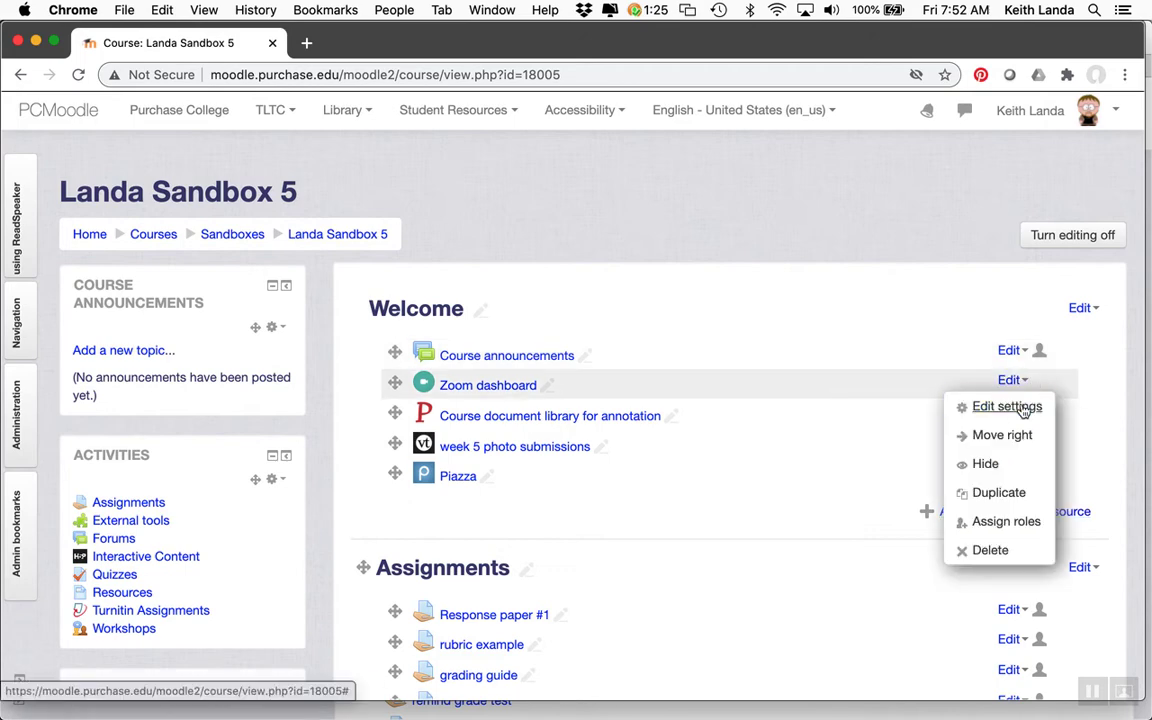
click(1007, 406)
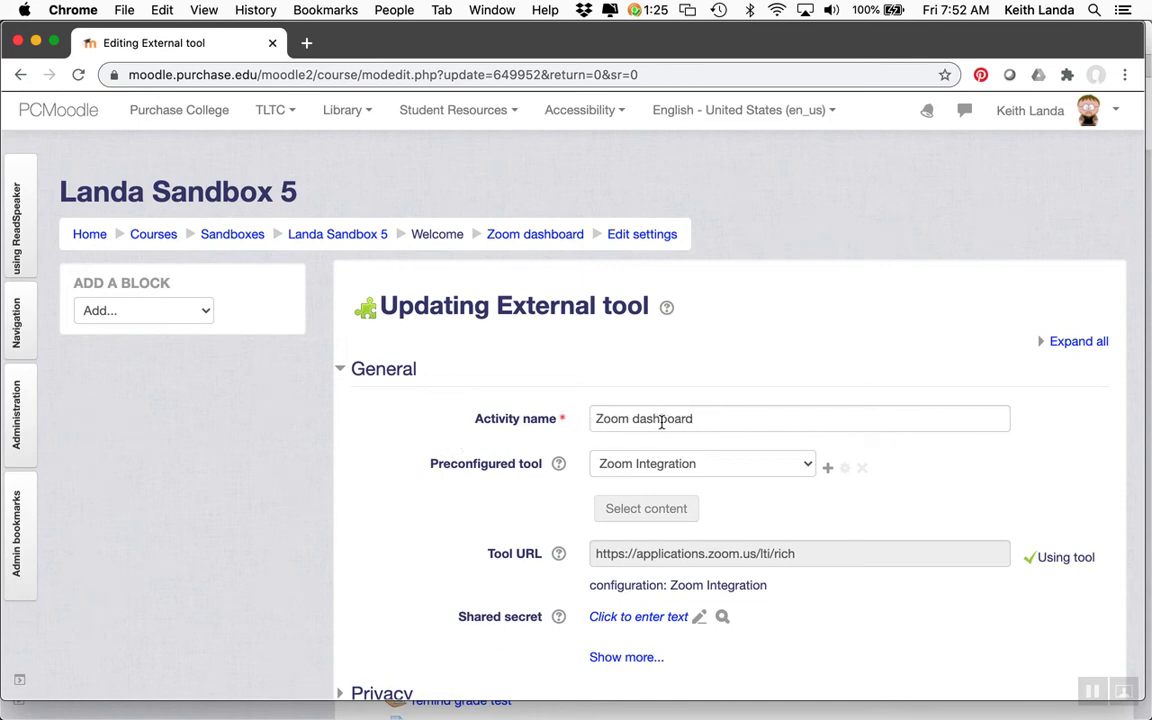
scroll(503, 465, down, 3)
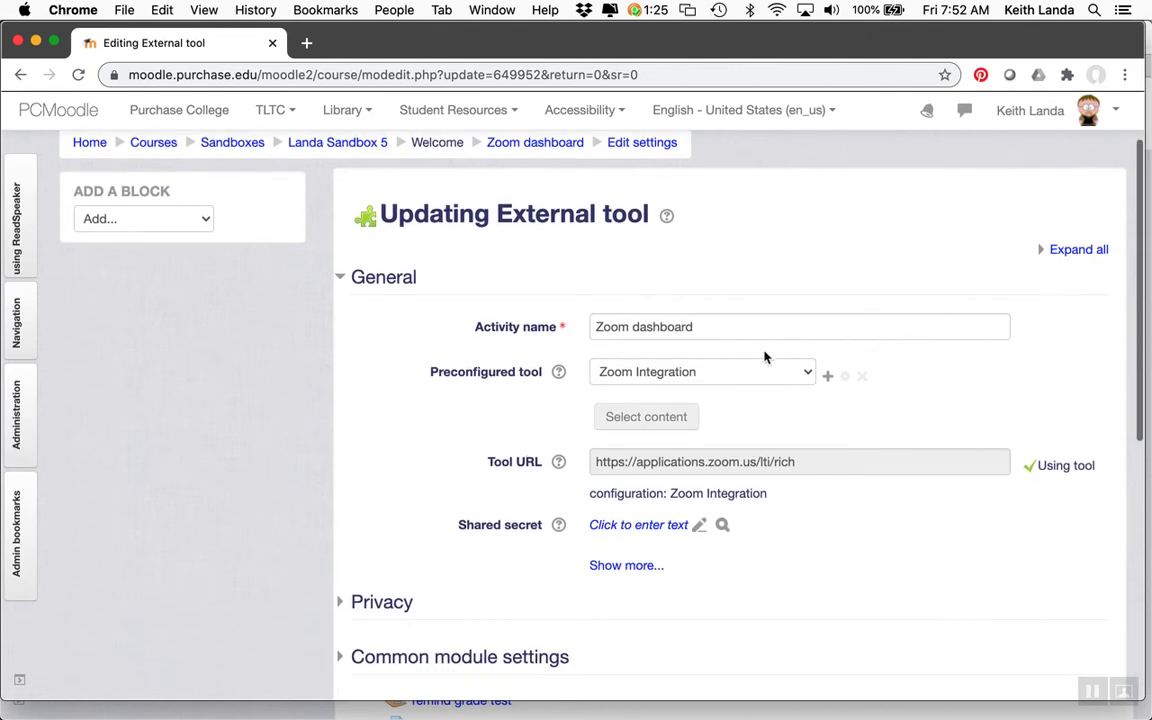
scroll(717, 571, down, 10)
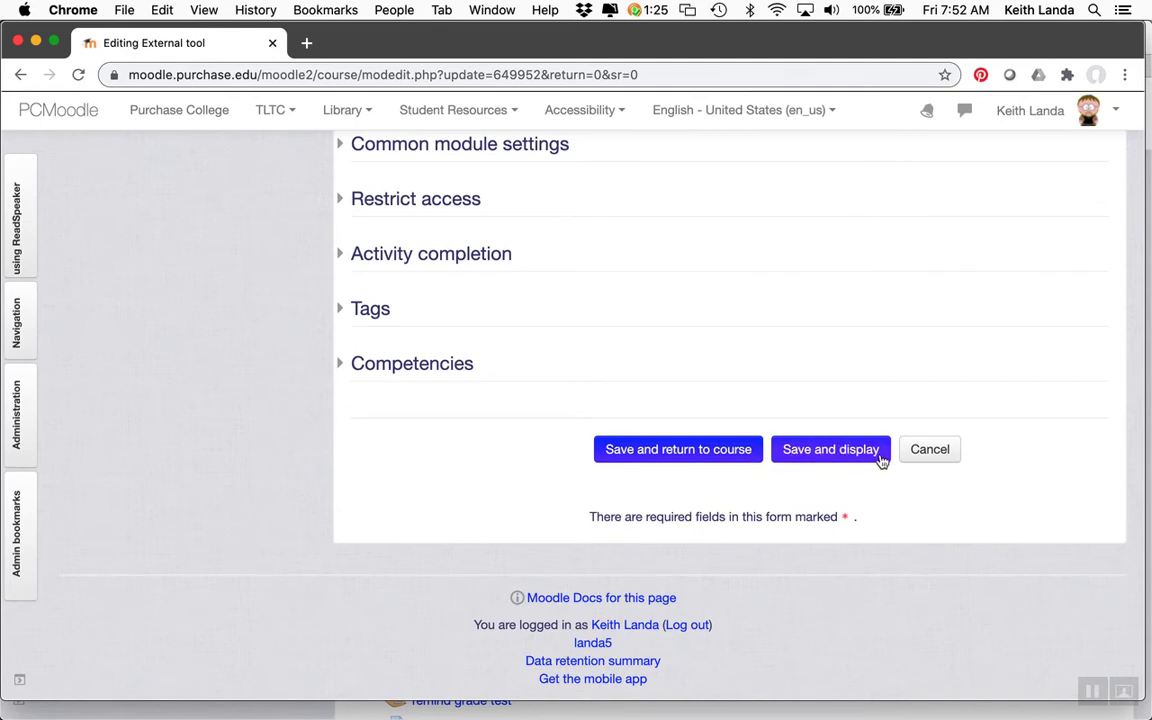
click(920, 456)
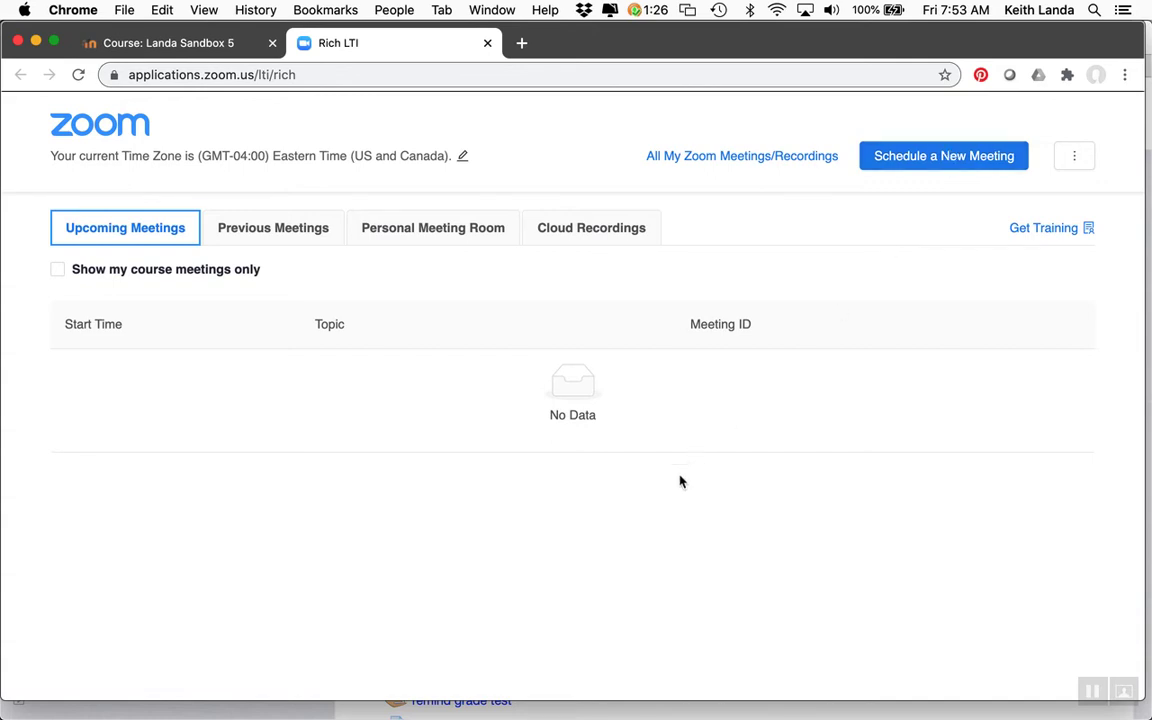
Step: Start scheduling a new Zoom meeting and append " - Office Hours" to the course name in its topic
click(945, 165)
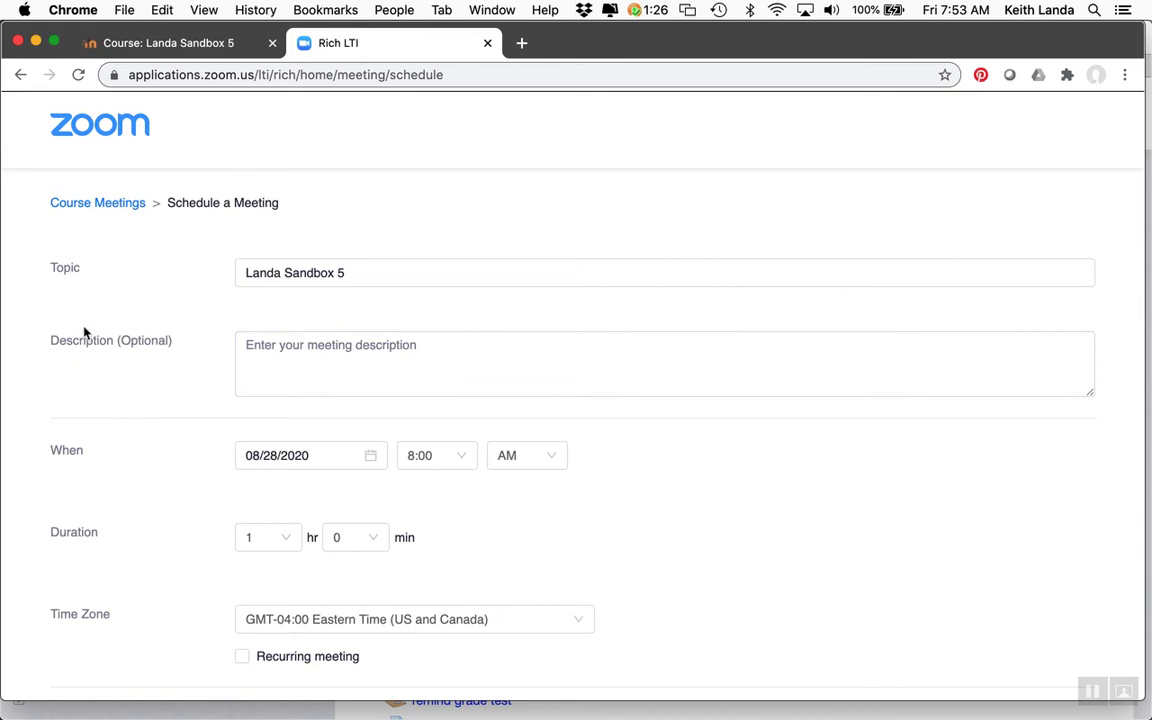
click(381, 274)
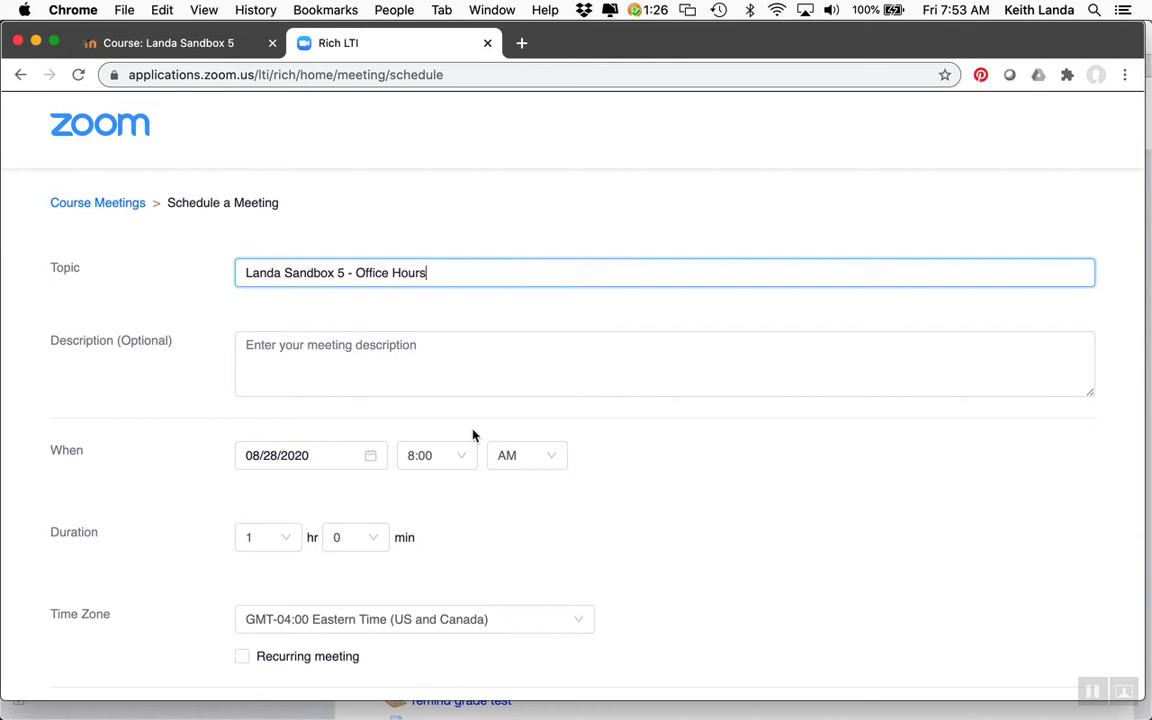
Step: Set the meeting's start to 08/31/2020 at 3:00 PM
scroll(472, 435, down, 3)
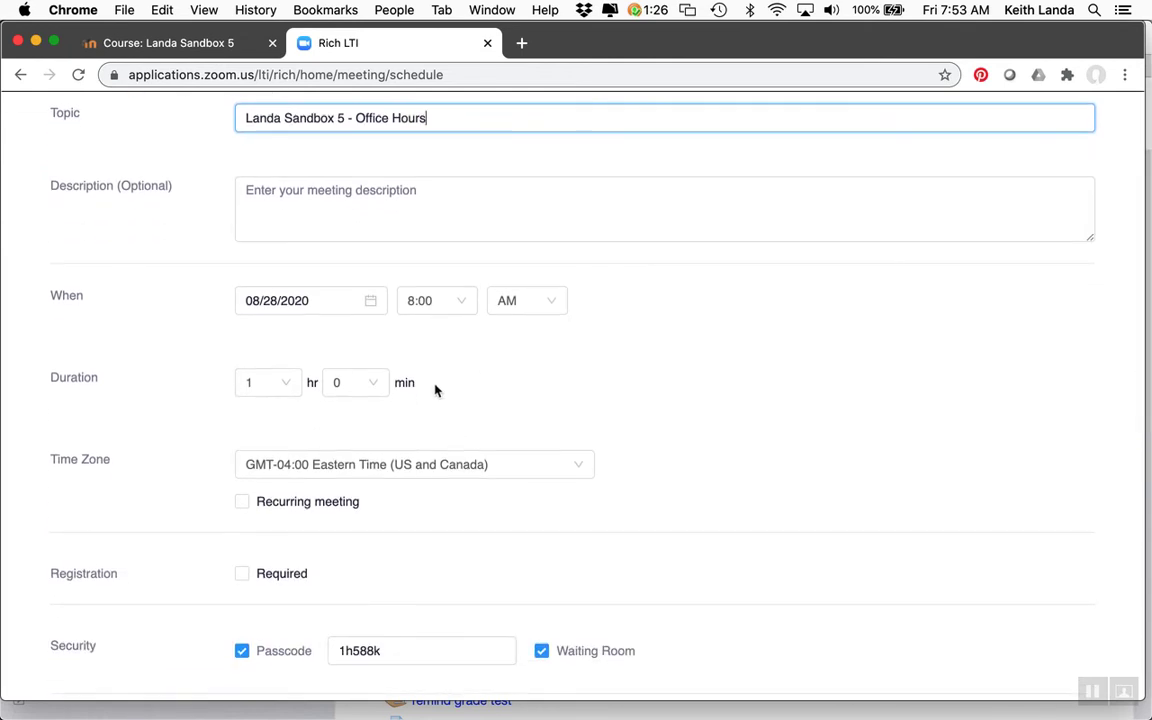
click(378, 300)
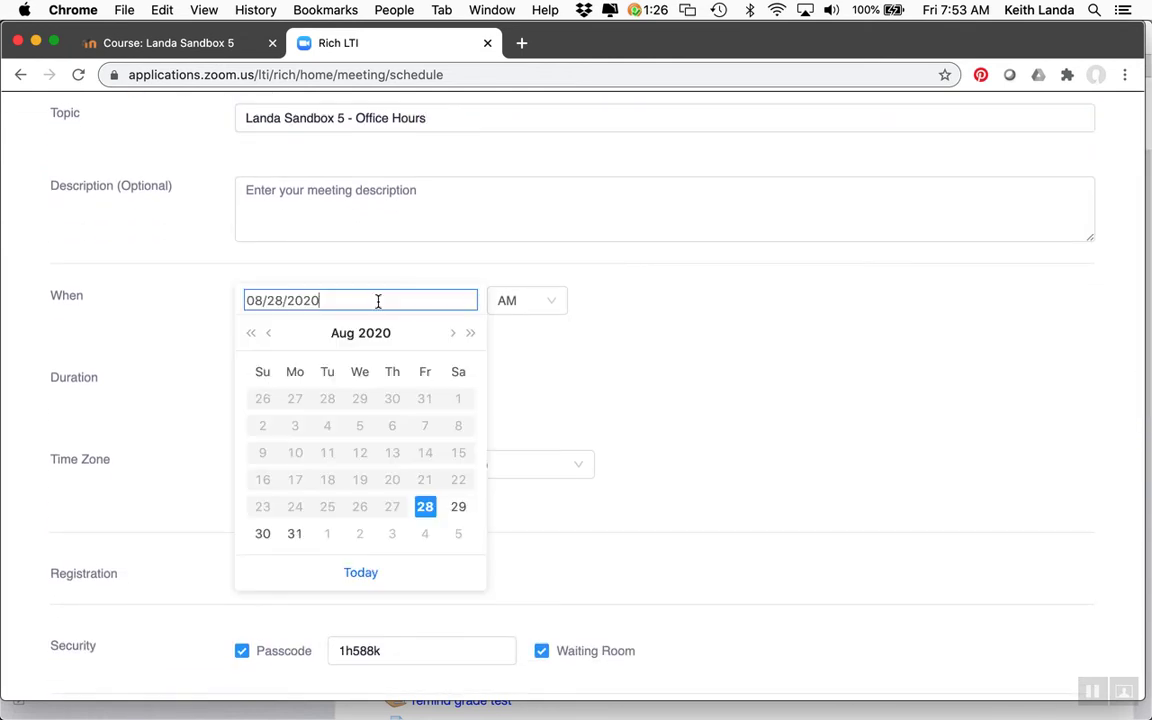
click(295, 533)
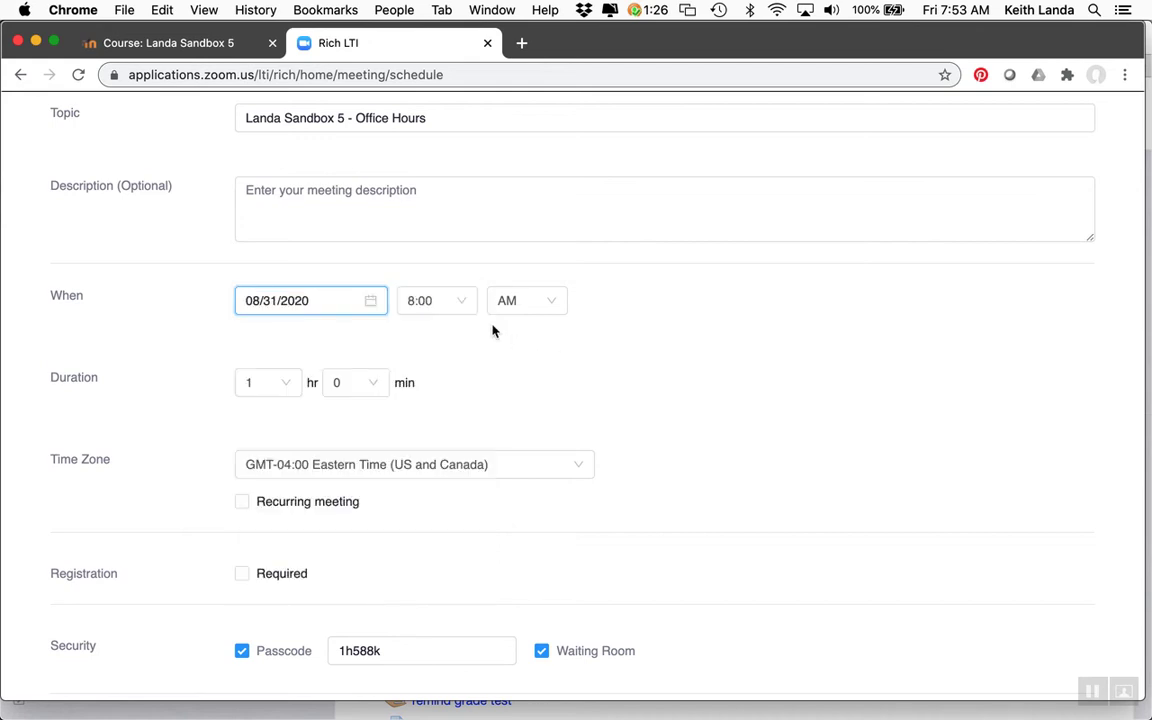
click(458, 303)
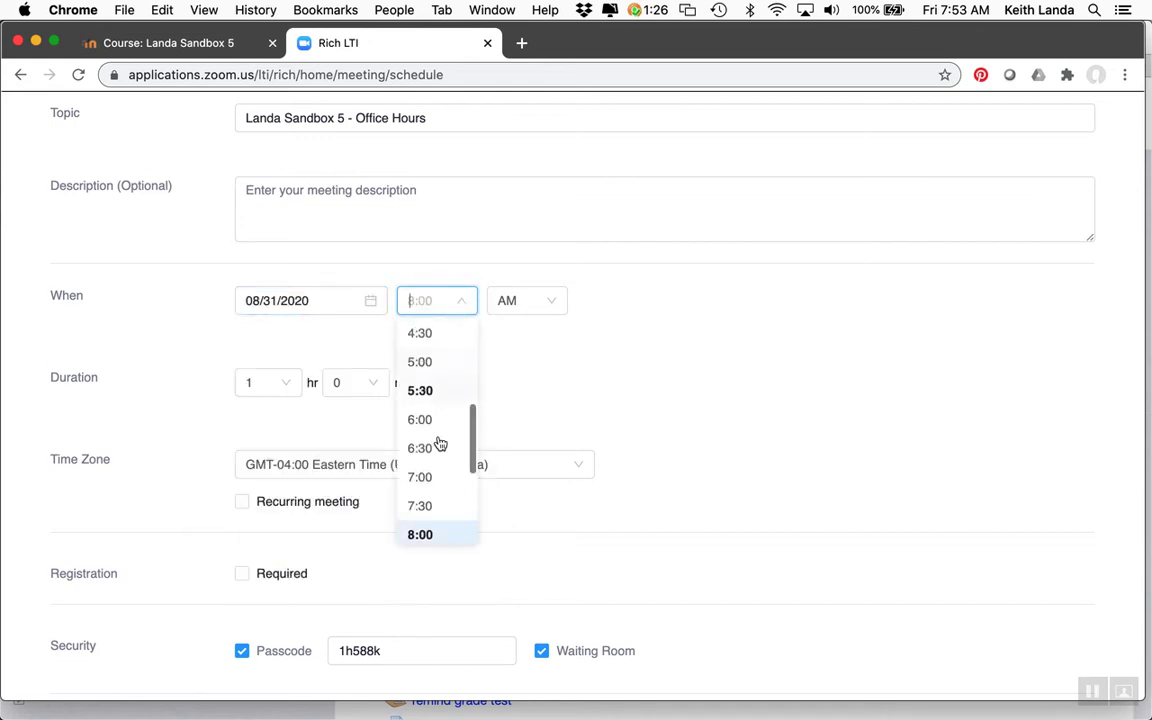
scroll(432, 340, up, 2)
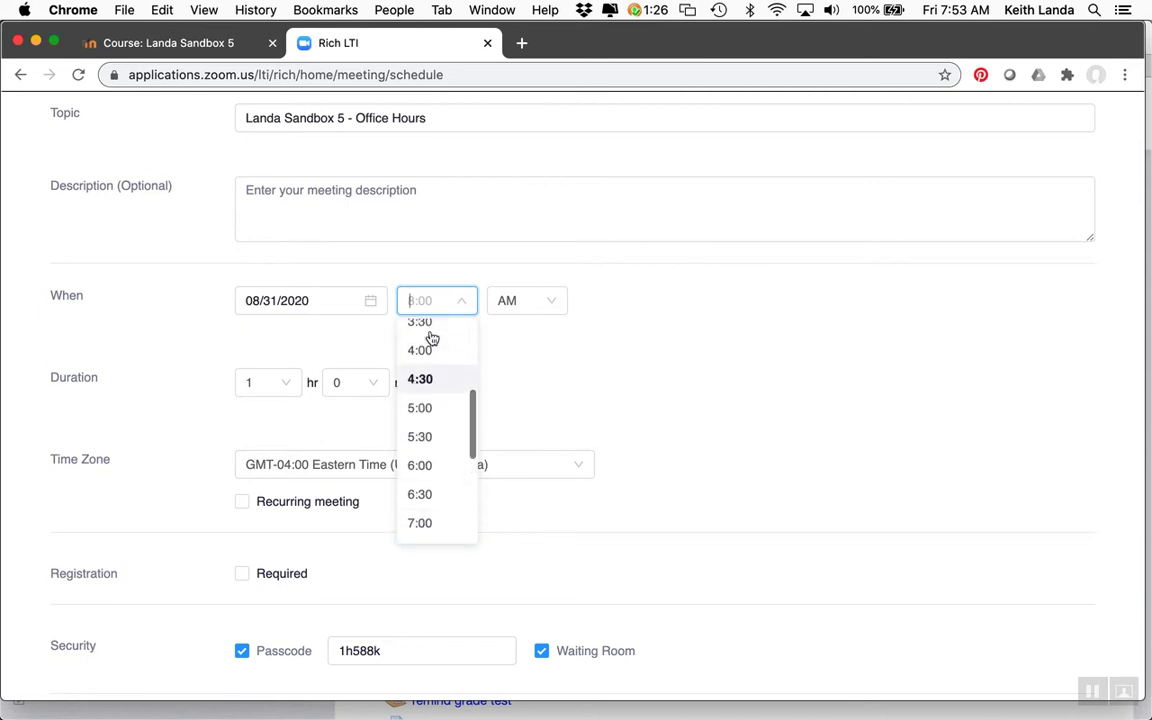
scroll(430, 340, up, 2)
click(435, 373)
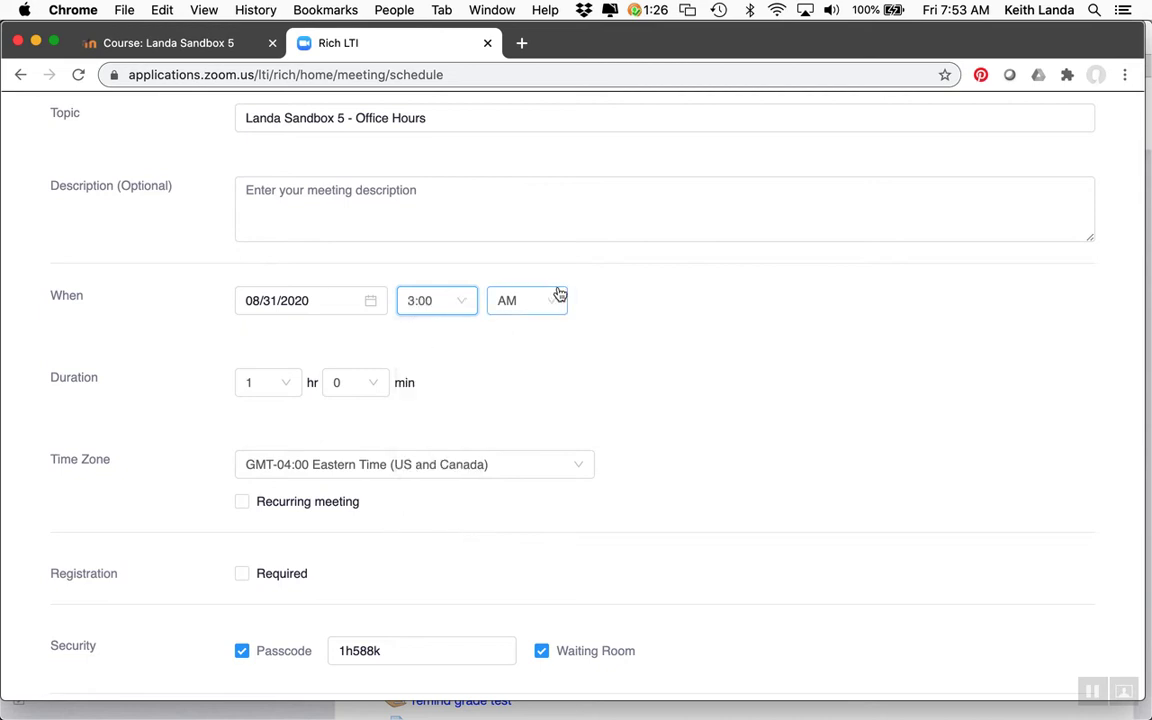
click(560, 300)
click(533, 362)
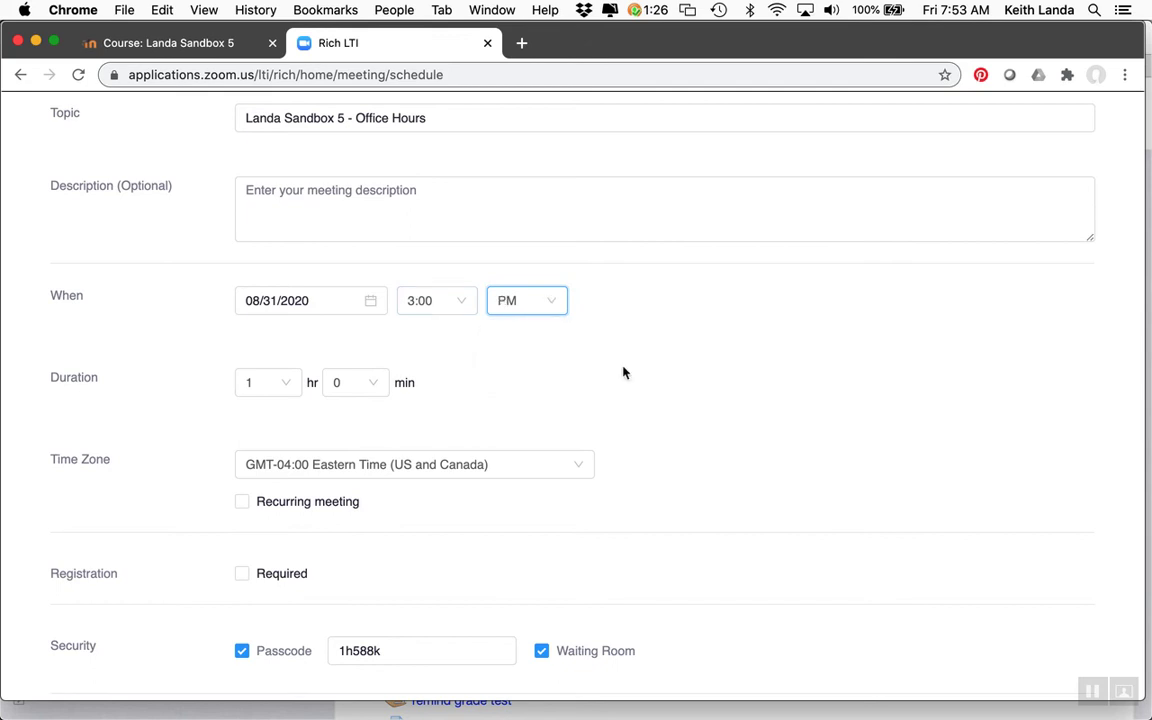
Step: Make the meeting recurring with a weekly recurrence that occurs on Monday only instead of Friday
scroll(640, 380, down, 2)
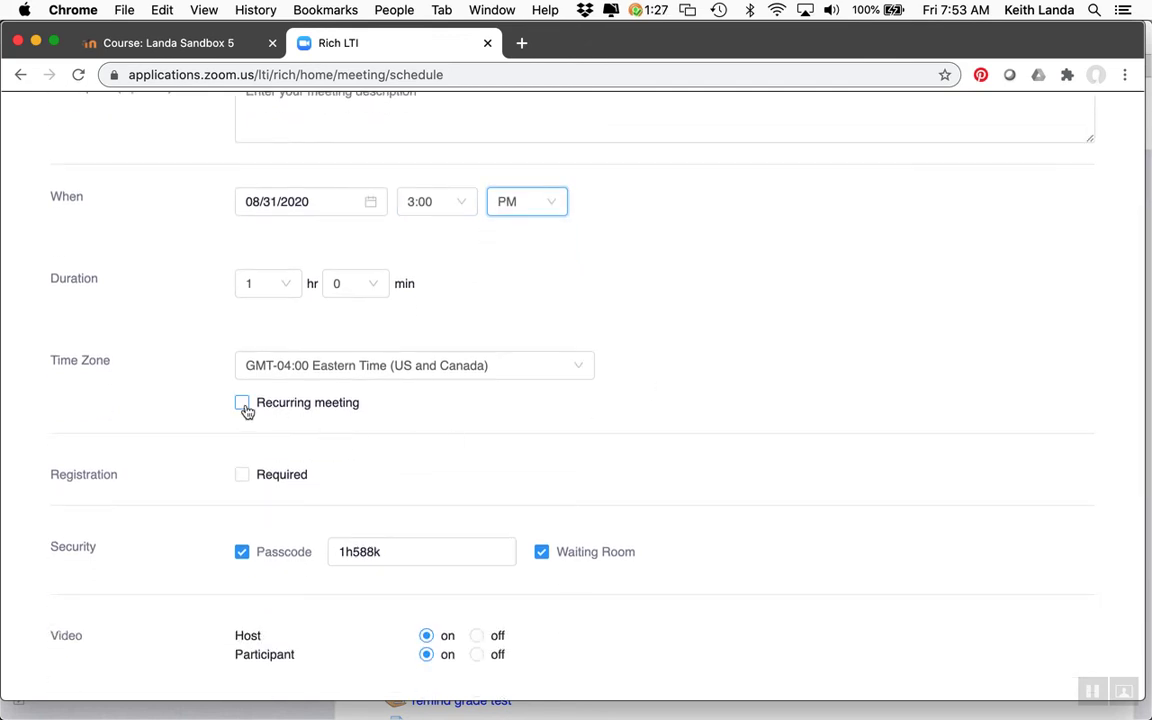
click(242, 404)
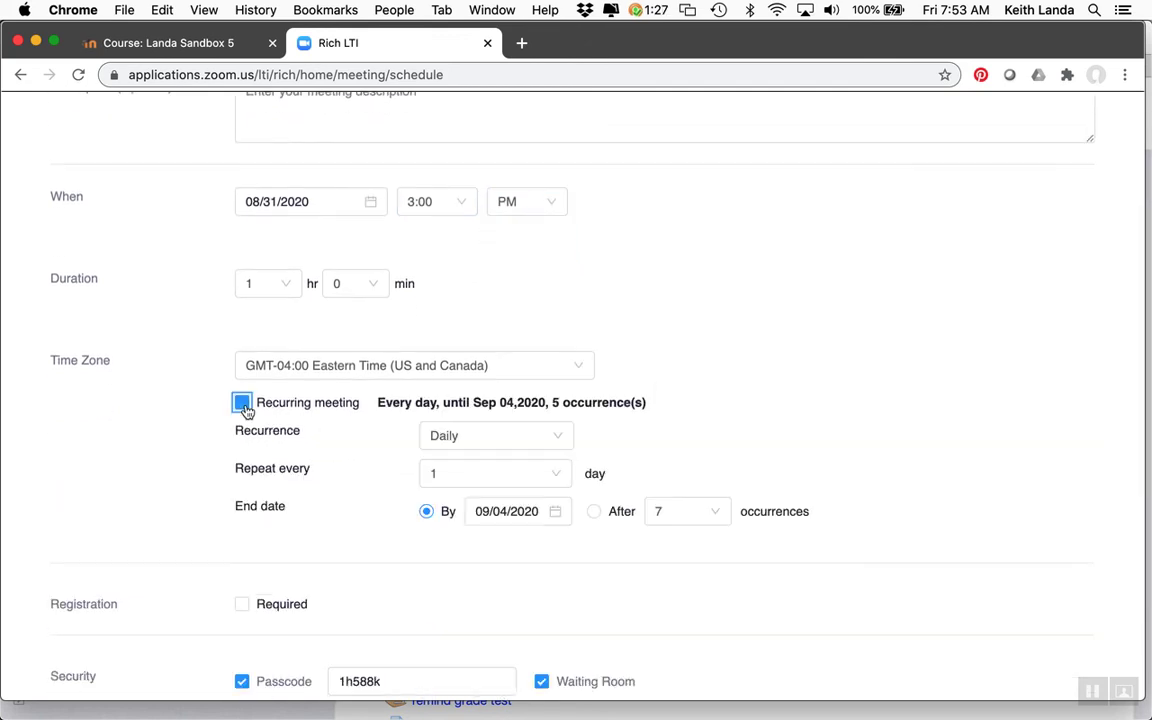
click(553, 437)
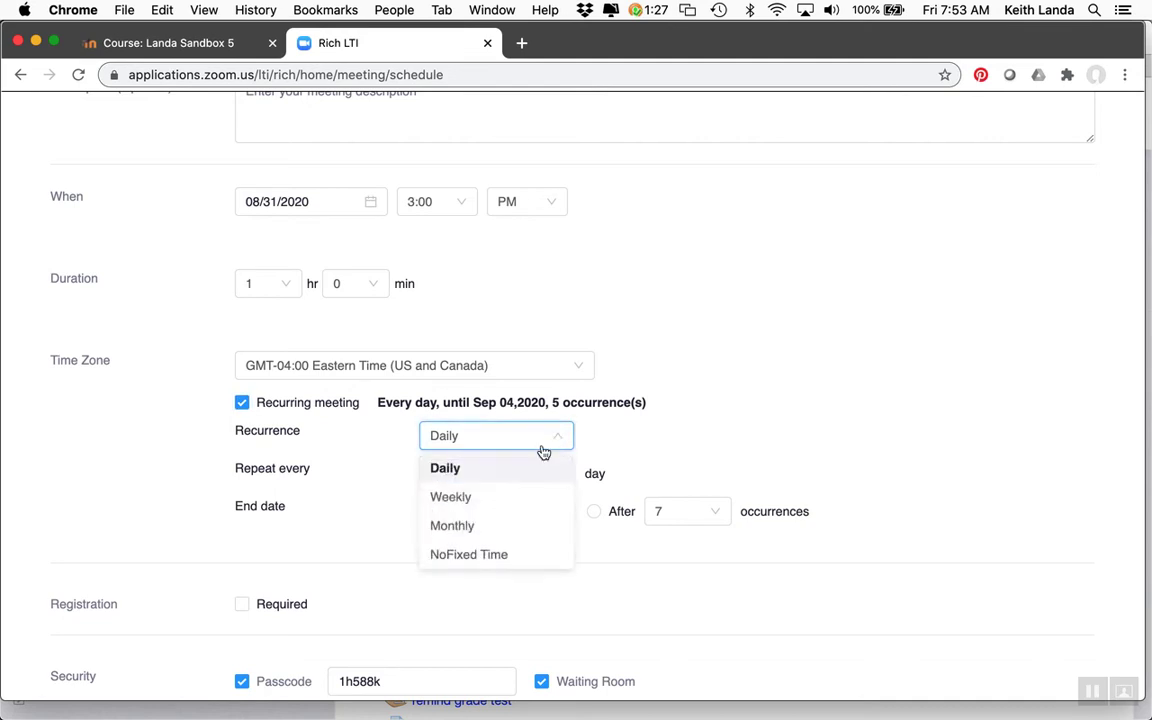
click(465, 498)
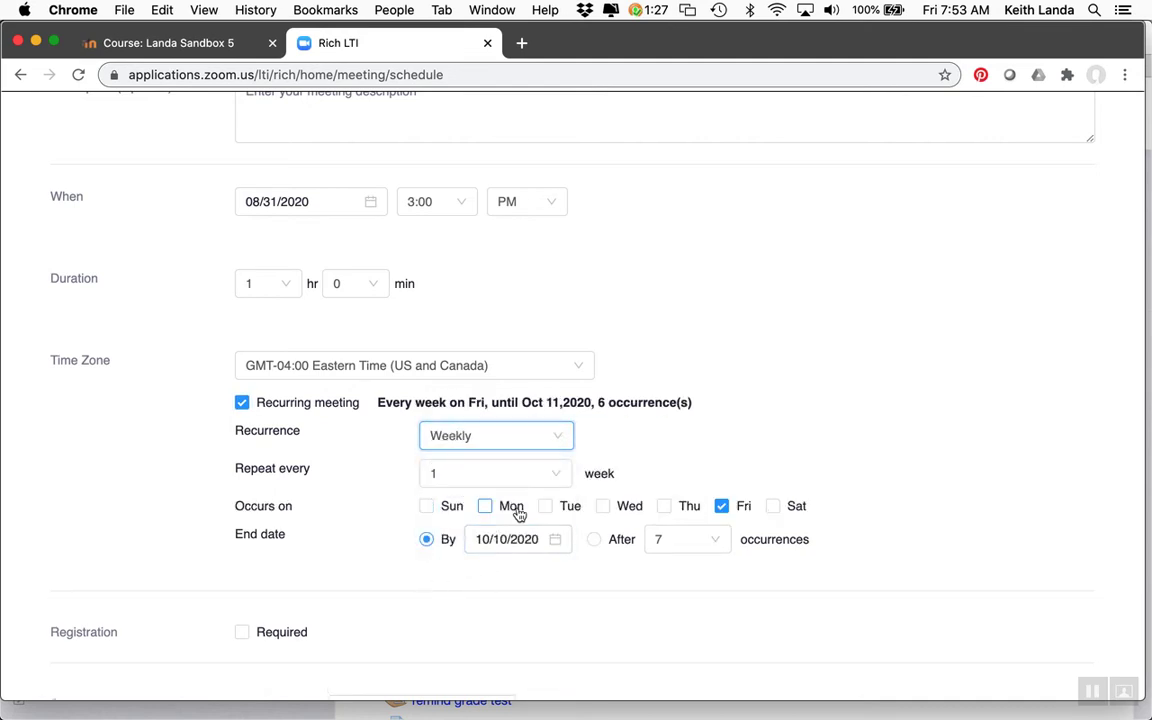
click(488, 509)
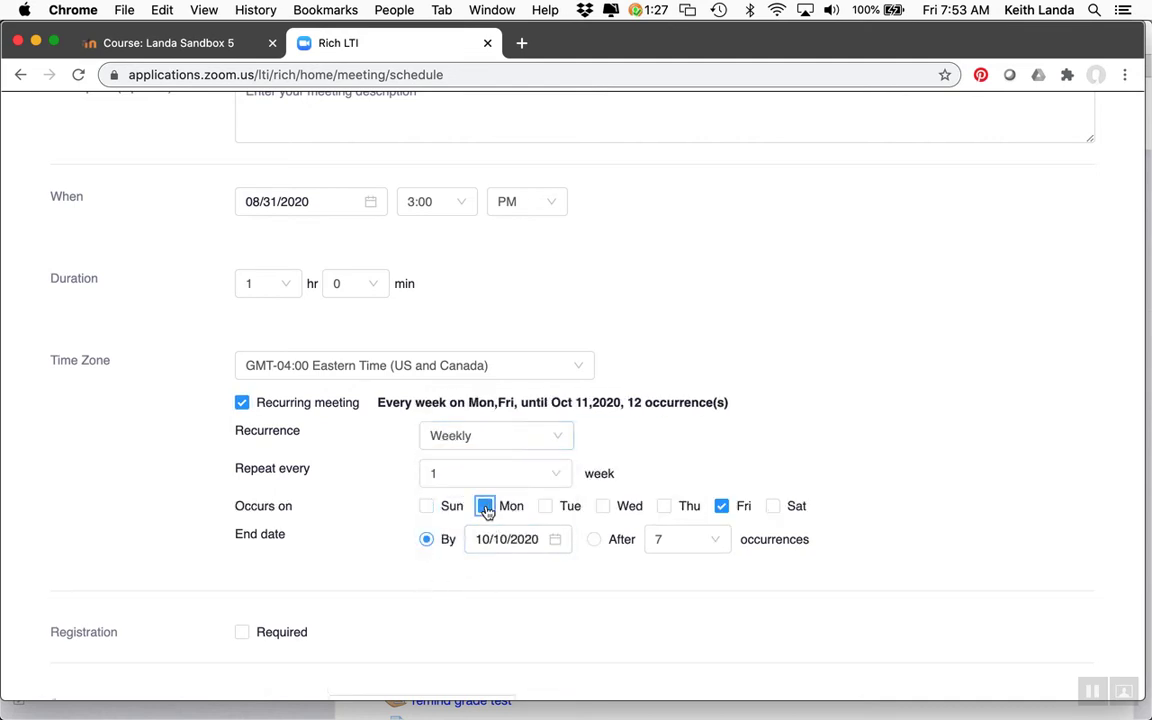
click(721, 509)
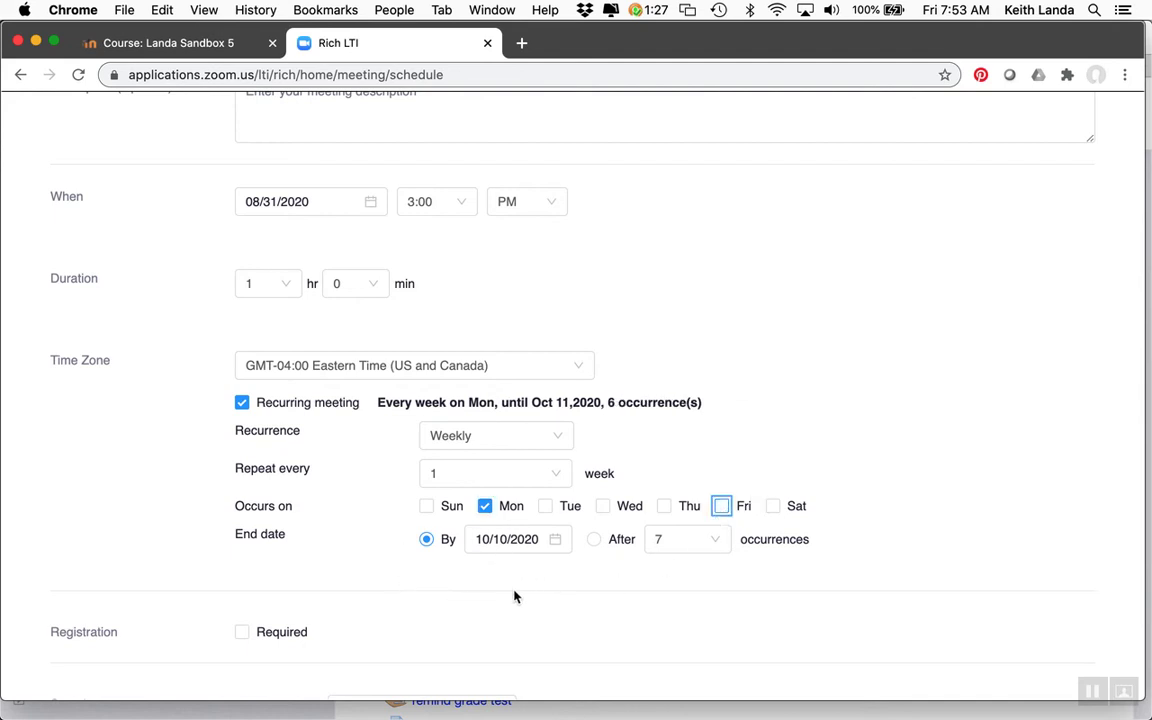
Step: Set the occurrence count beside the recurrence's After end option to 15
click(717, 541)
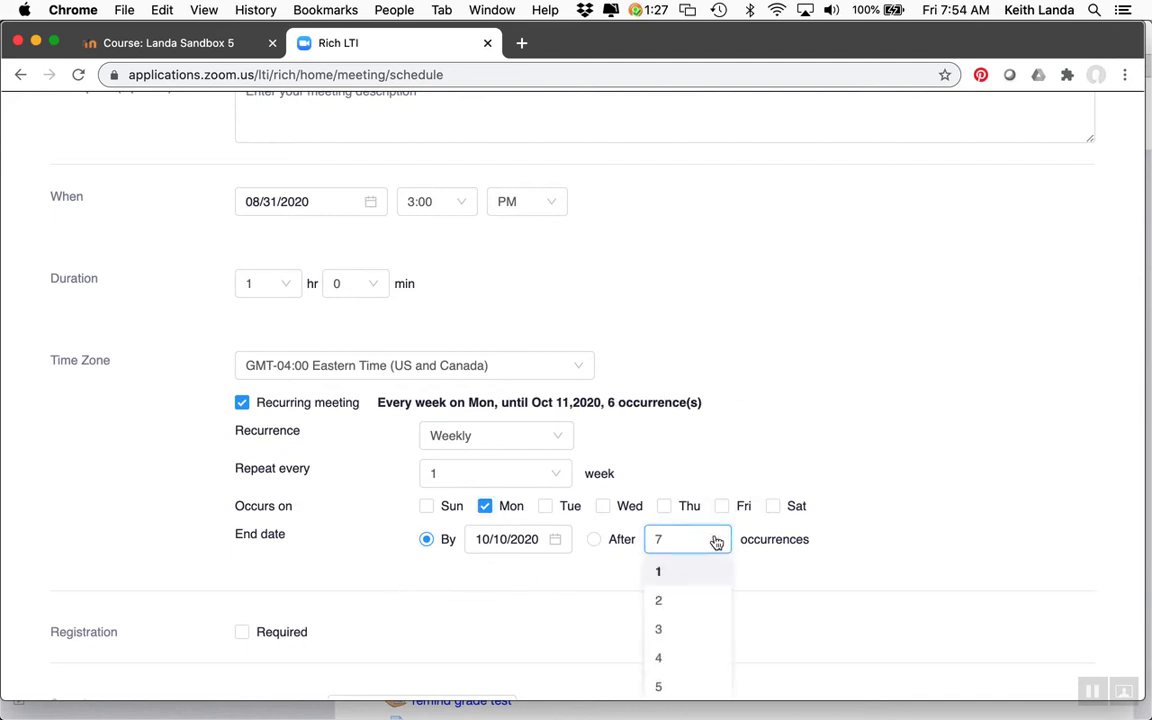
scroll(712, 553, down, 5)
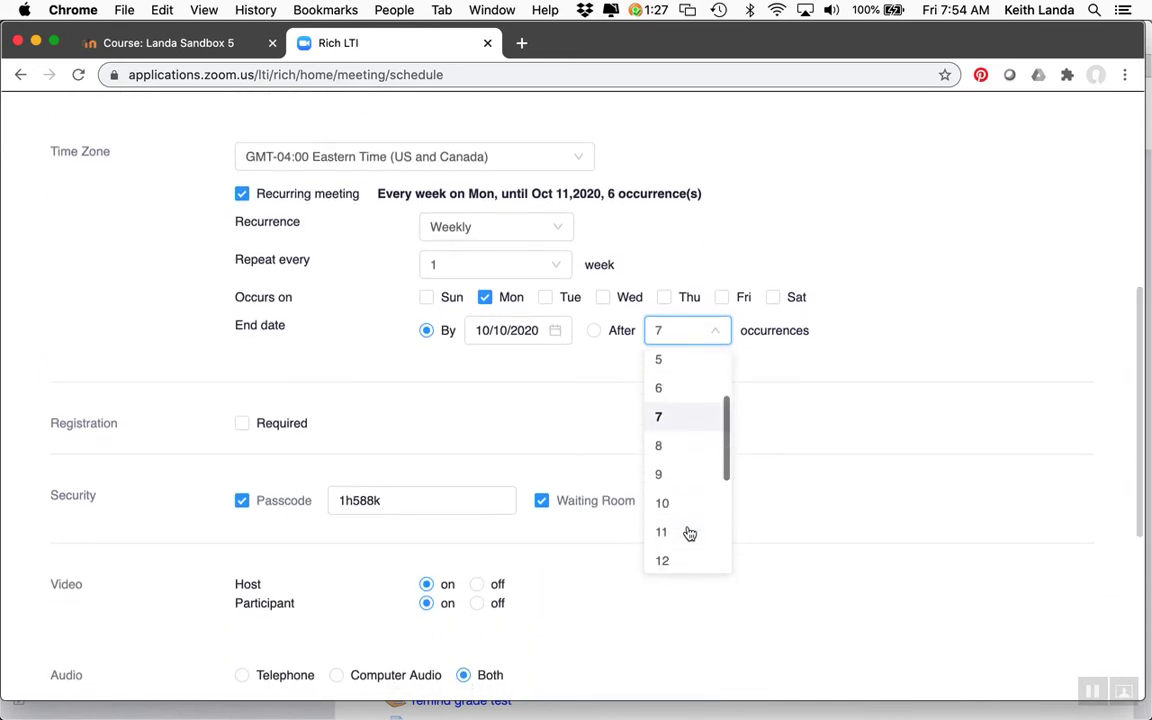
scroll(688, 532, down, 3)
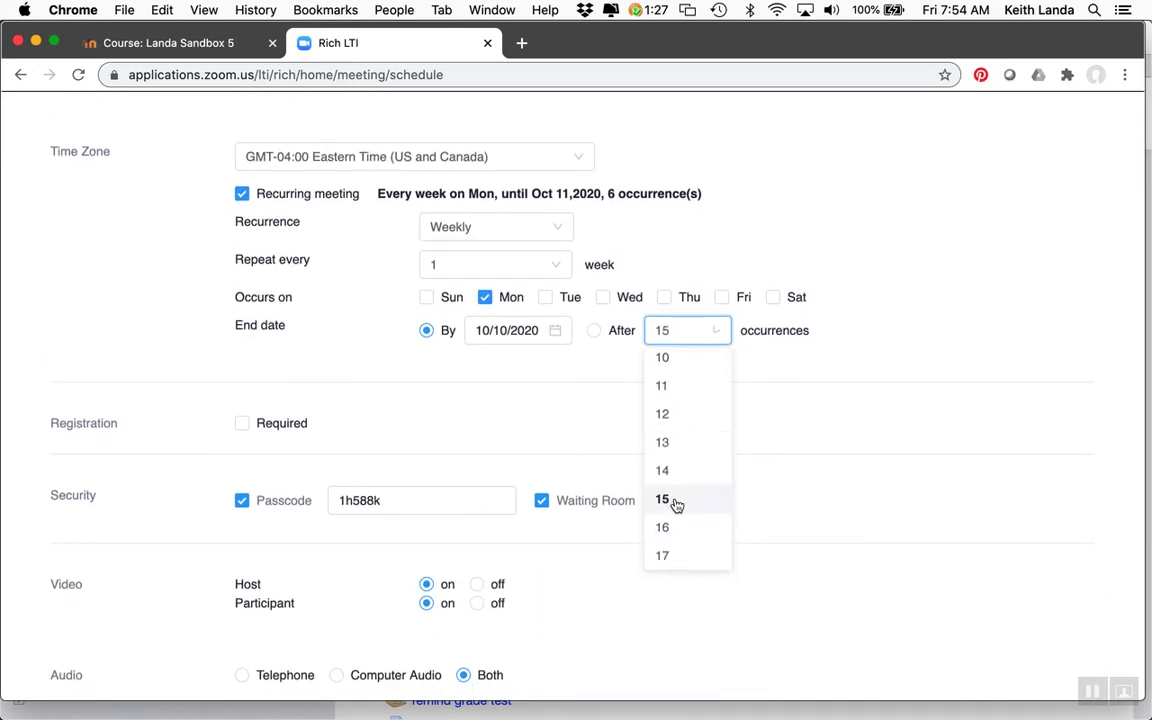
click(664, 500)
Step: Save the recurring meeting with its default registration, security, video, audio and meeting options
scroll(791, 423, down, 3)
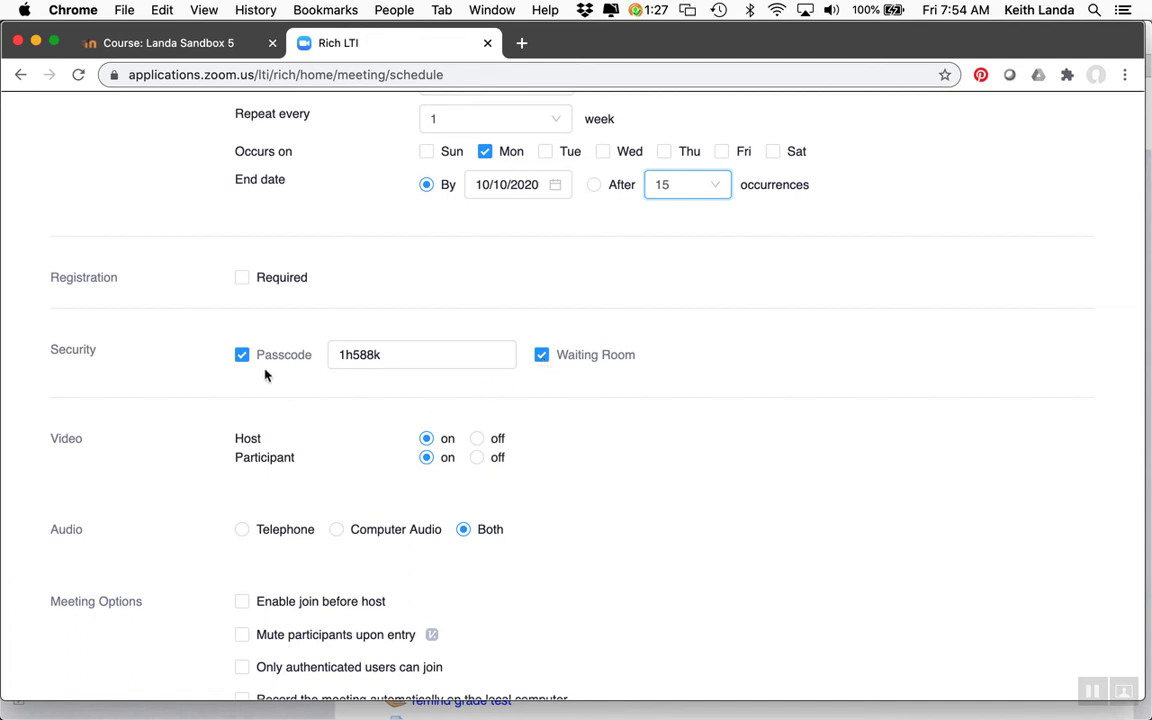
click(382, 363)
click(550, 445)
scroll(550, 445, down, 2)
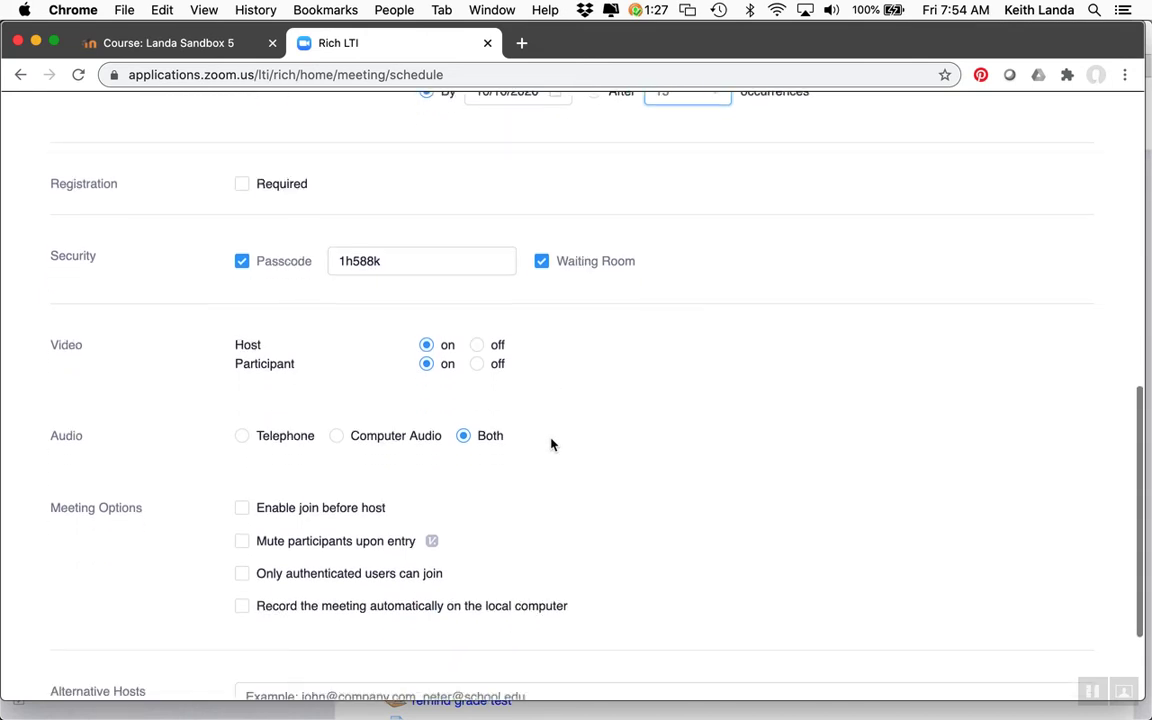
scroll(550, 445, down, 3)
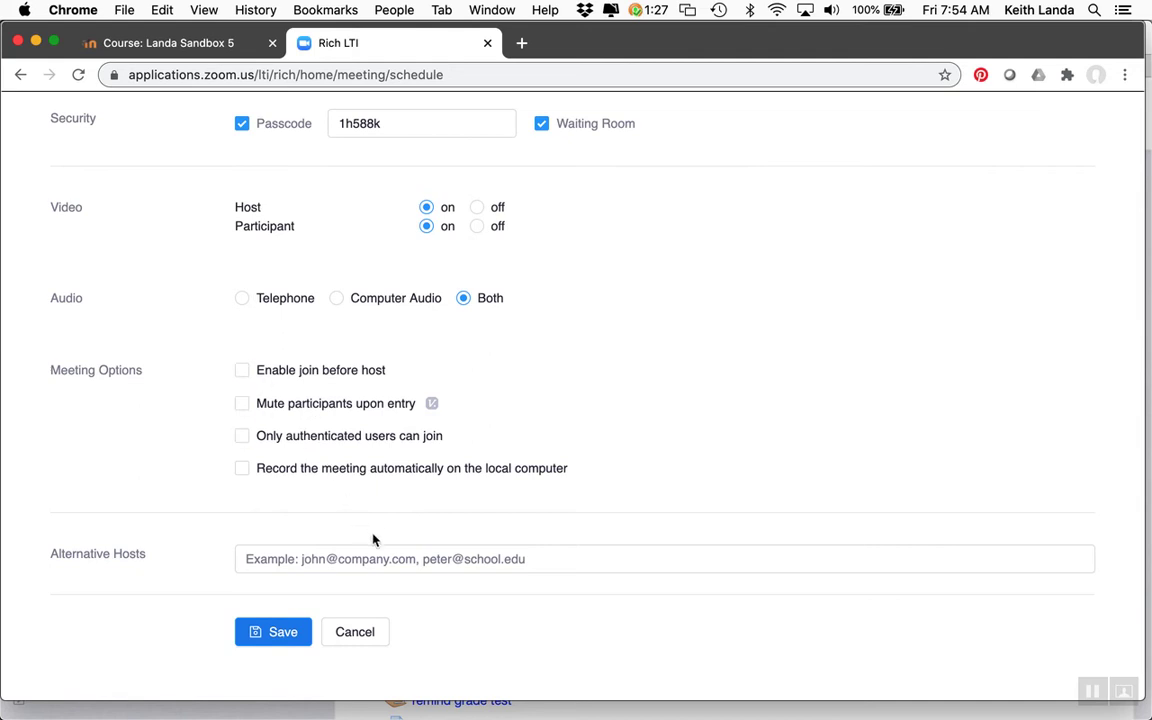
click(266, 633)
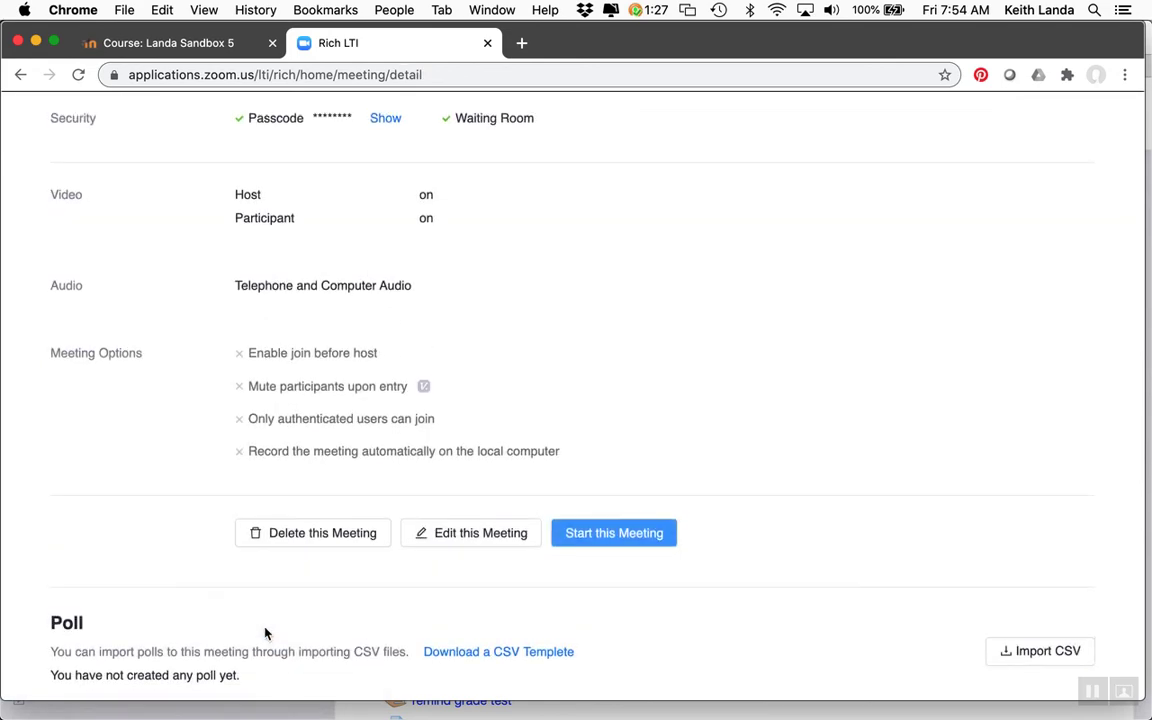
Step: Review the saved meeting's details and return to the course meetings to examine the upcoming office hours occurrences
scroll(266, 633, down, 5)
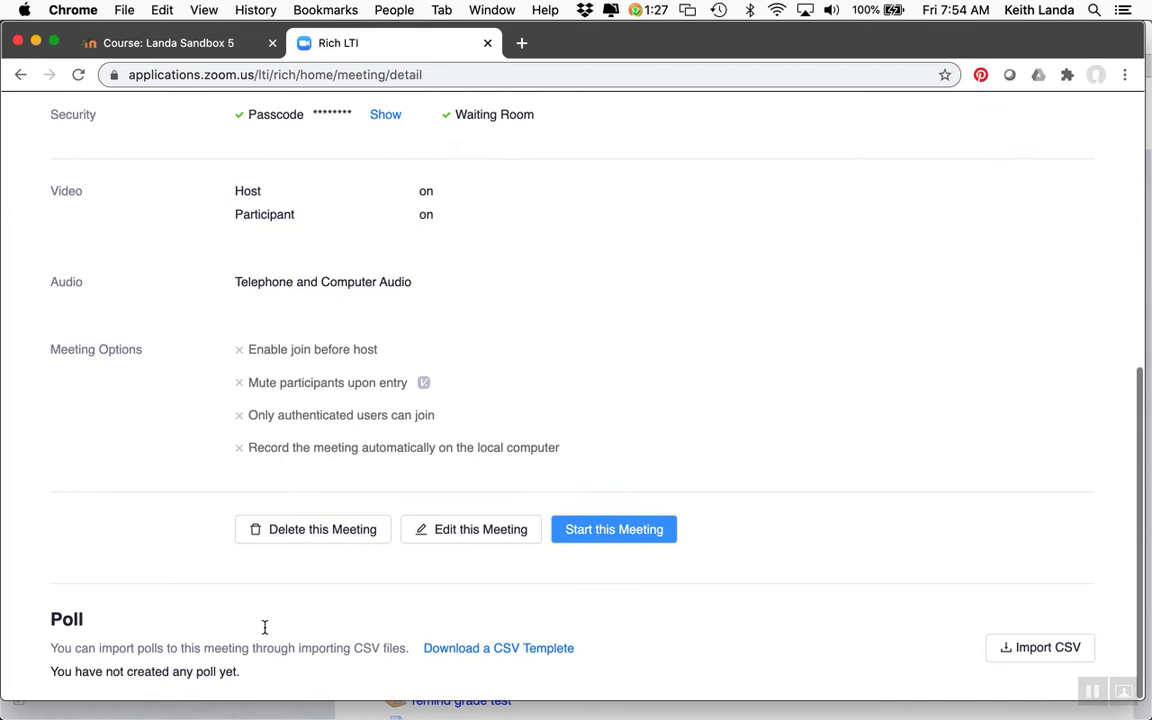
scroll(264, 627, up, 3)
scroll(264, 627, up, 3)
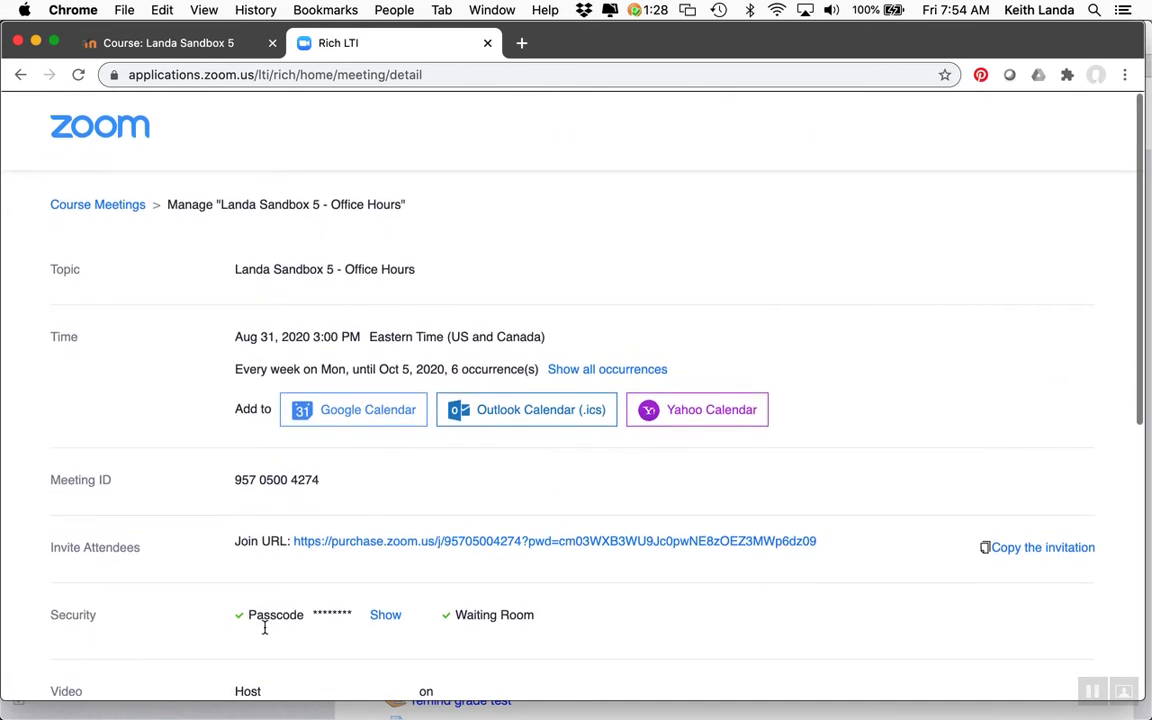
click(98, 202)
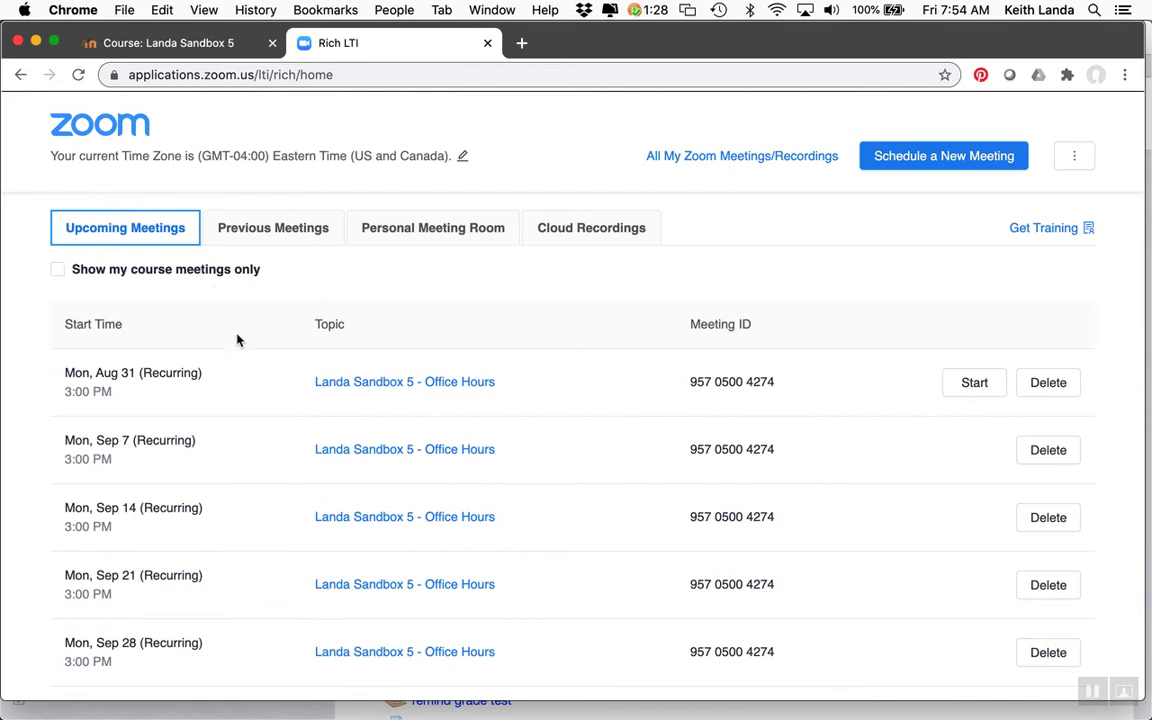
scroll(237, 338, down, 2)
scroll(237, 340, down, 1)
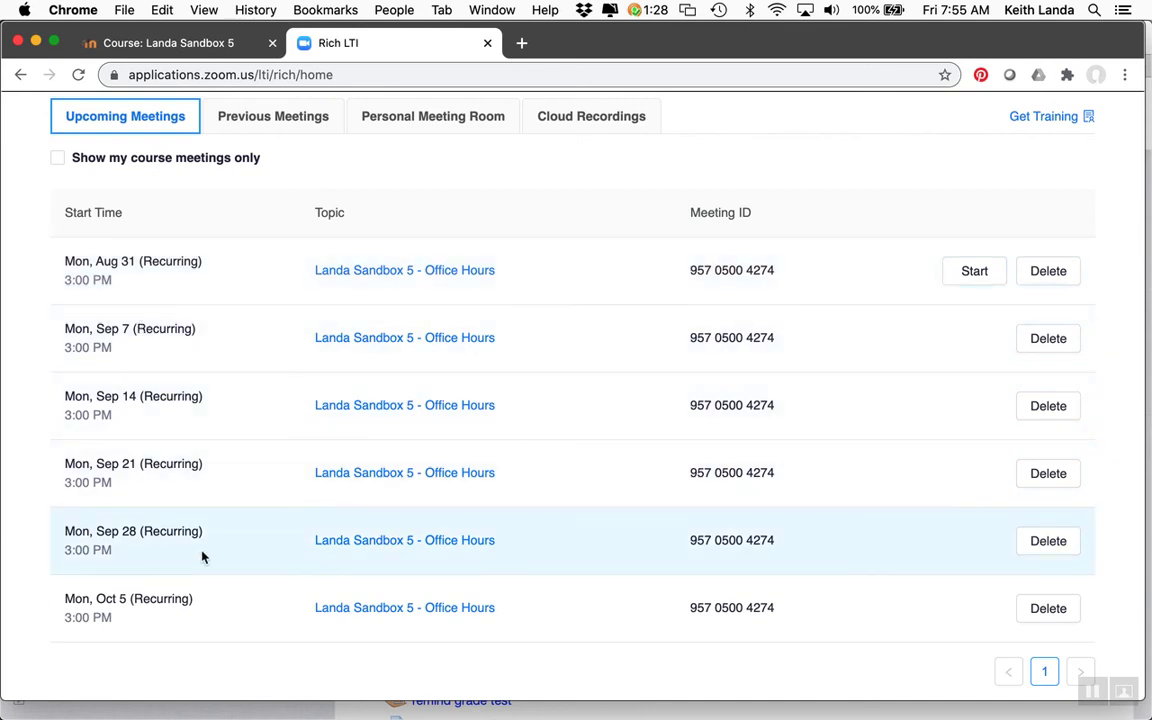
Step: Close the Zoom dashboard in Chrome and return to the top of the Moodle course page
scroll(201, 557, up, 3)
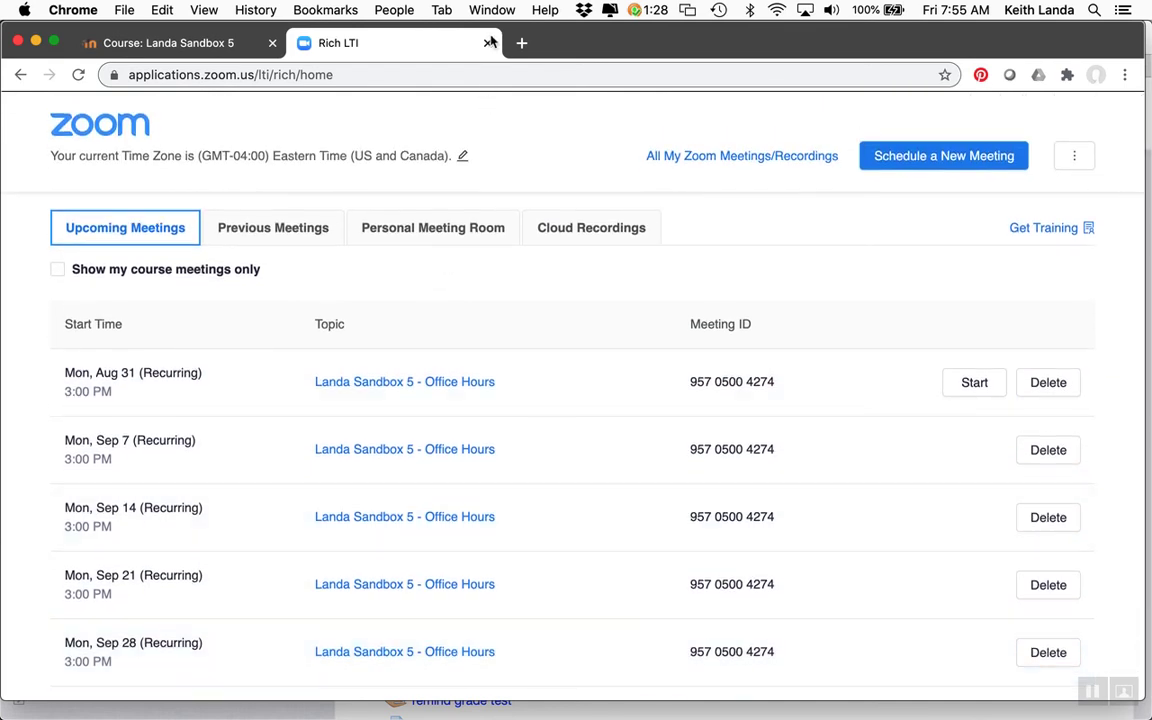
click(487, 46)
scroll(598, 258, down, 2)
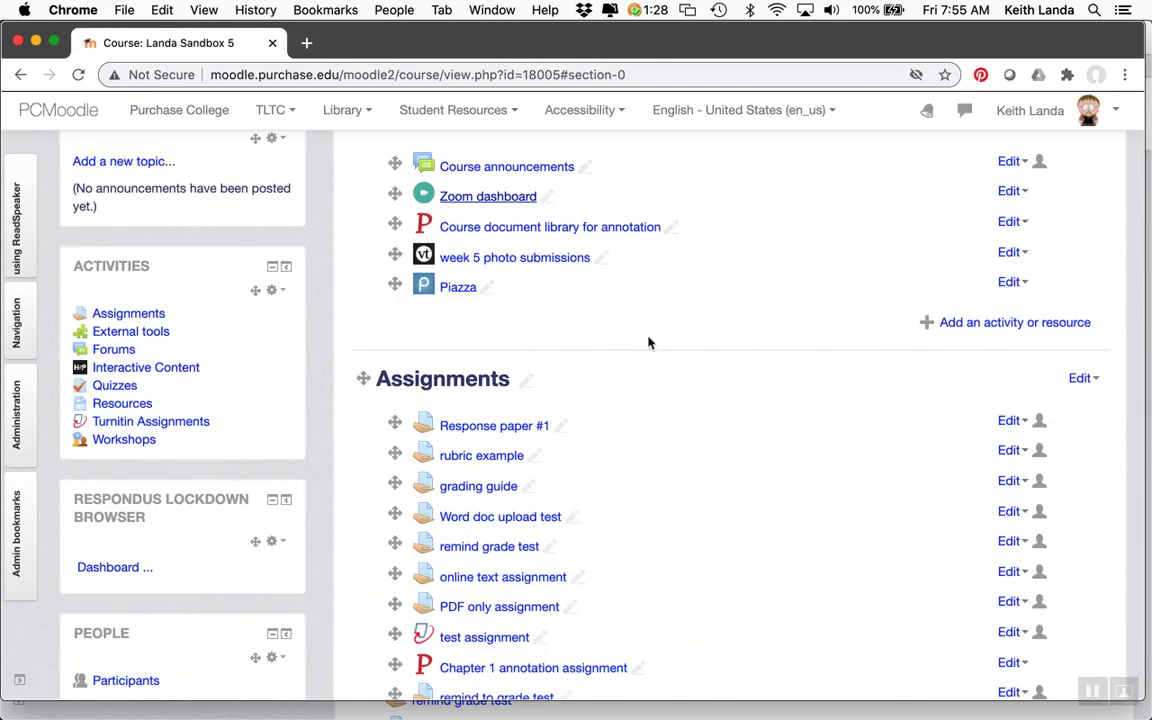
scroll(648, 343, up, 3)
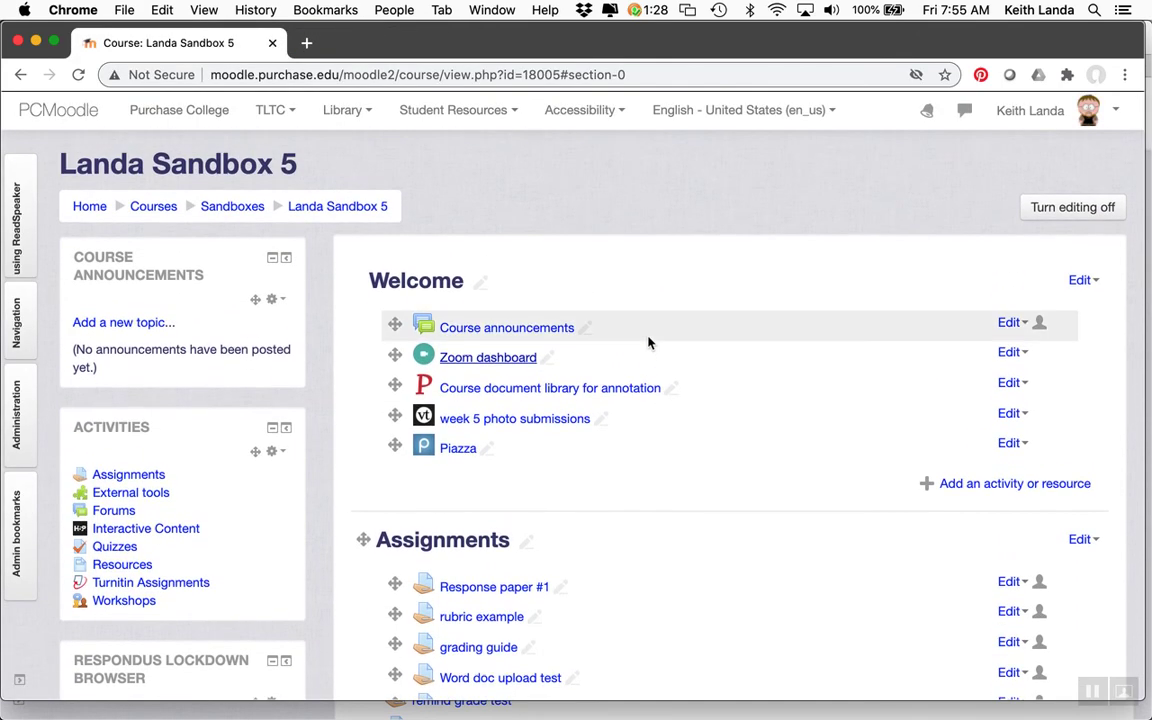
Step: Switch to Safari to examine the student view of the upcoming office hours meetings, and close that Zoom dashboard
key(super+Tab)
key(super+Tab)
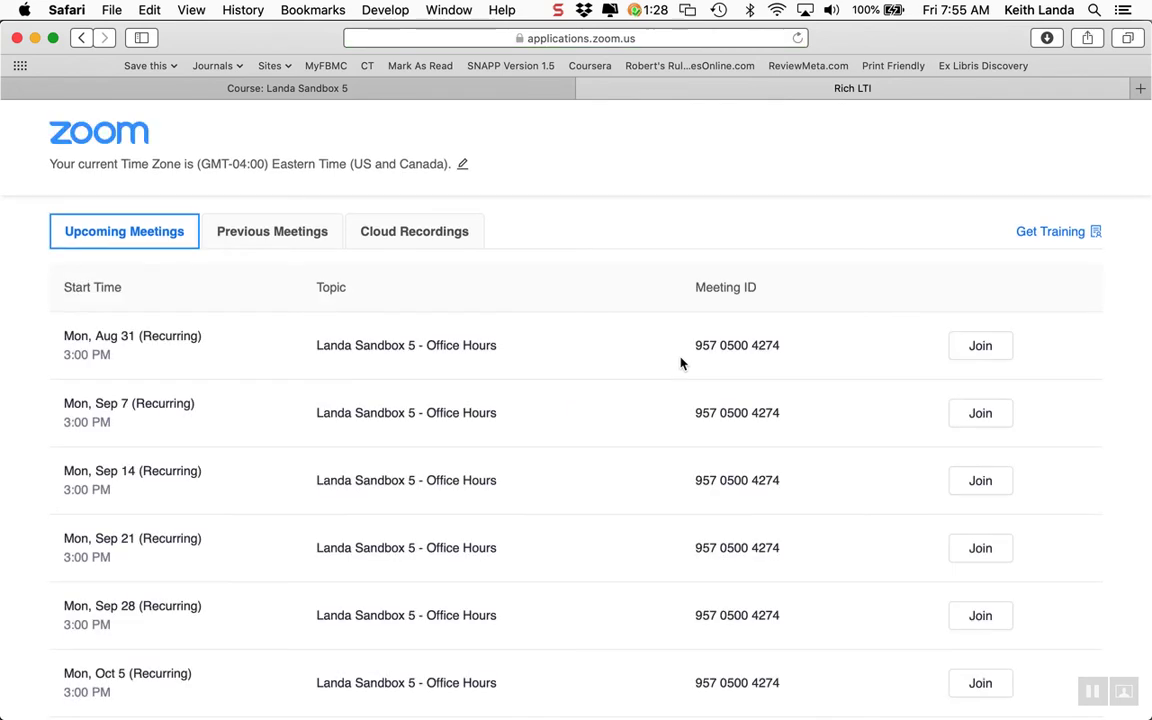
scroll(645, 423, down, 2)
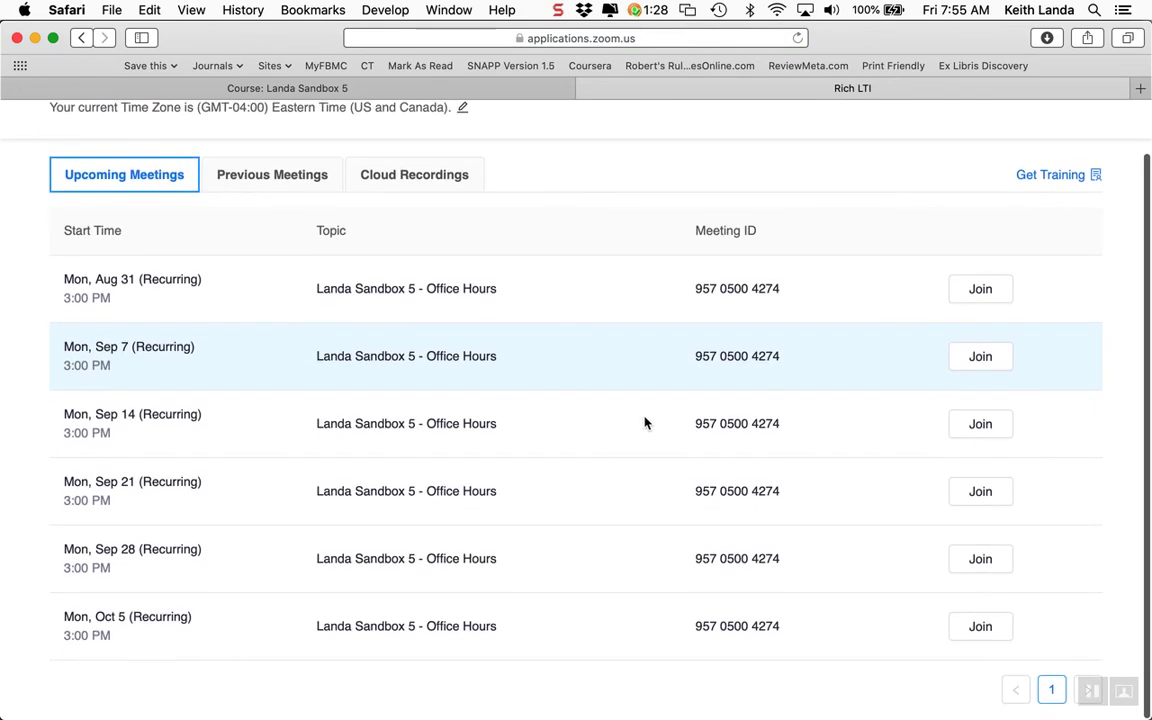
scroll(645, 423, up, 2)
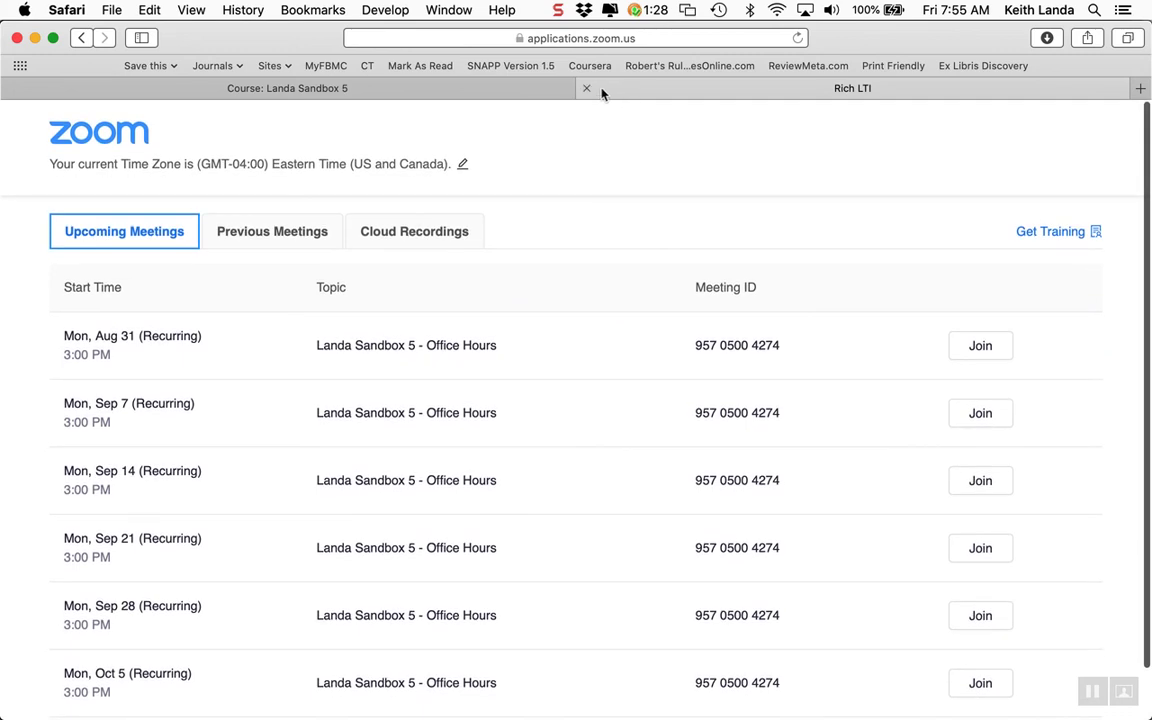
click(587, 88)
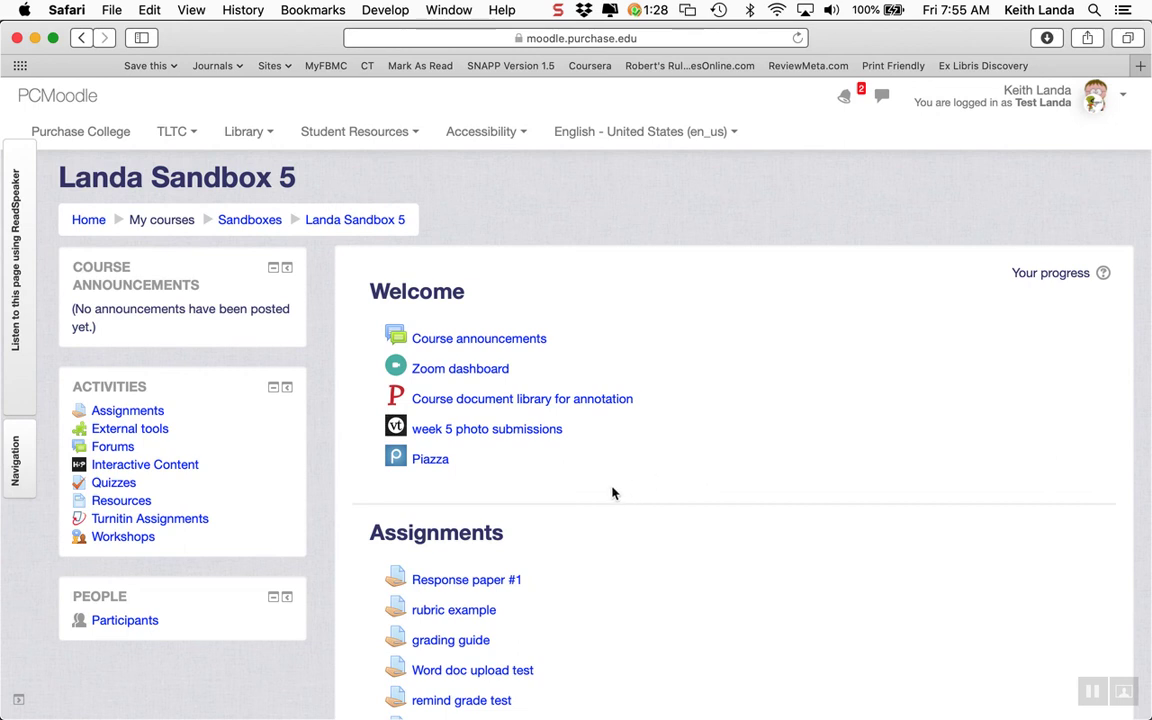
Step: Switch back to Chrome, add an Upcoming events block to the Moodle course page, and review its placement
key(super+Tab)
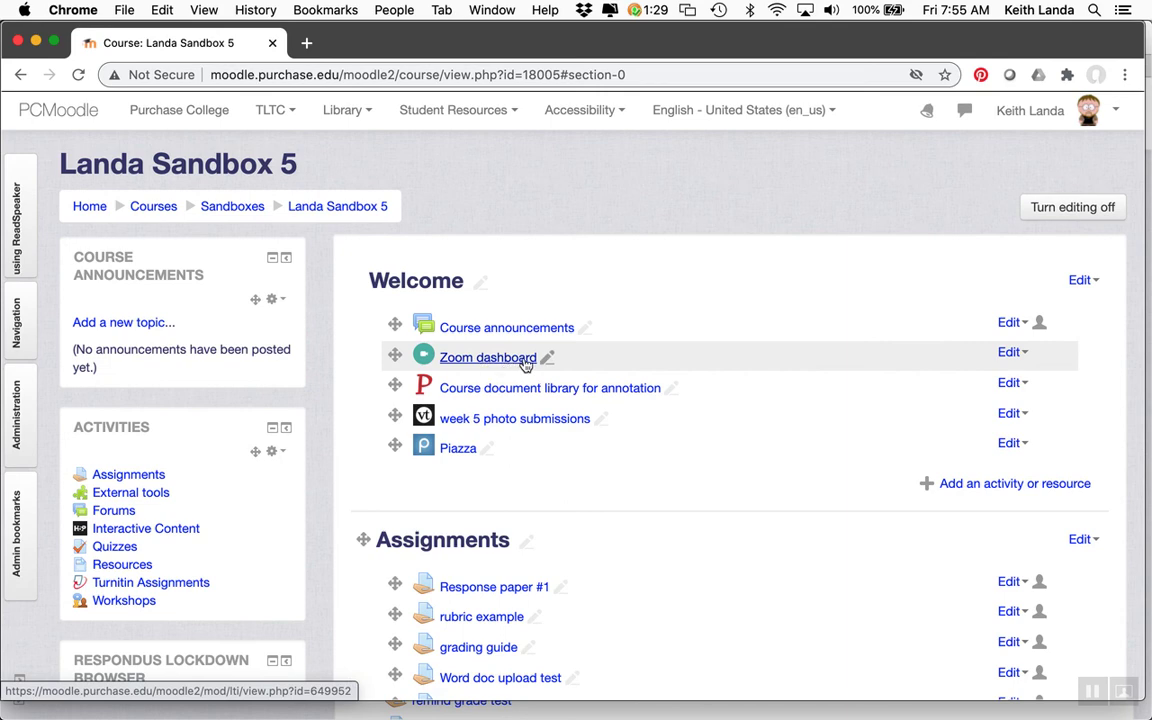
scroll(211, 433, down, 7)
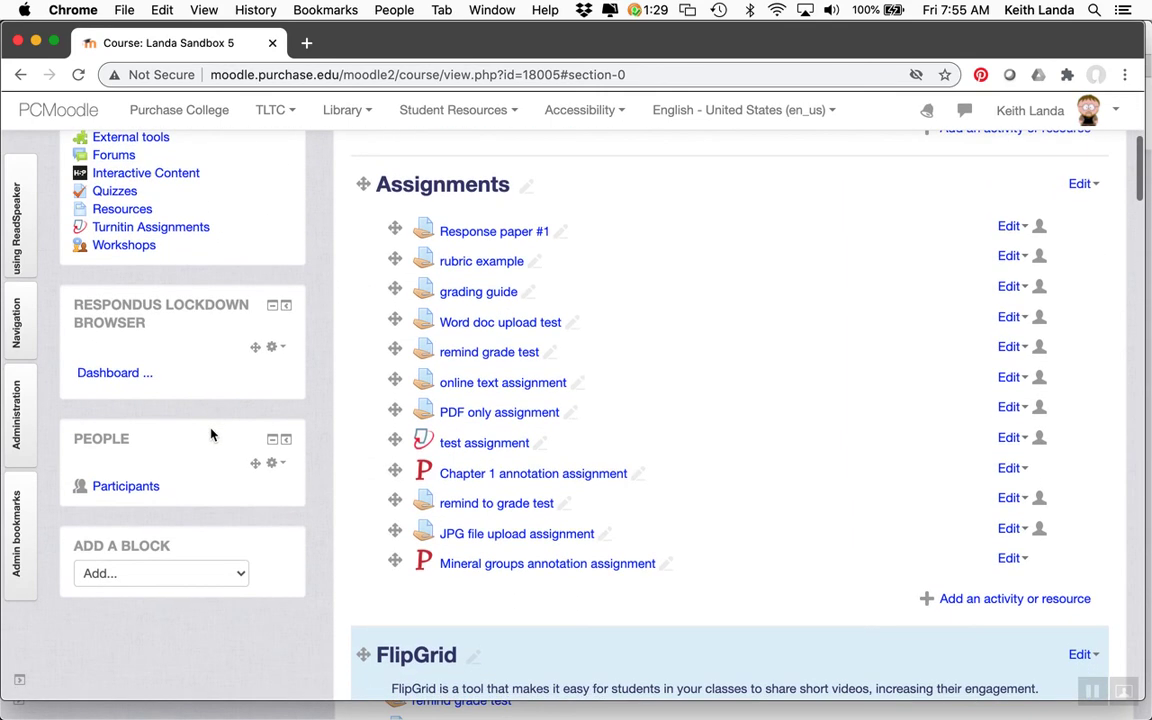
click(155, 578)
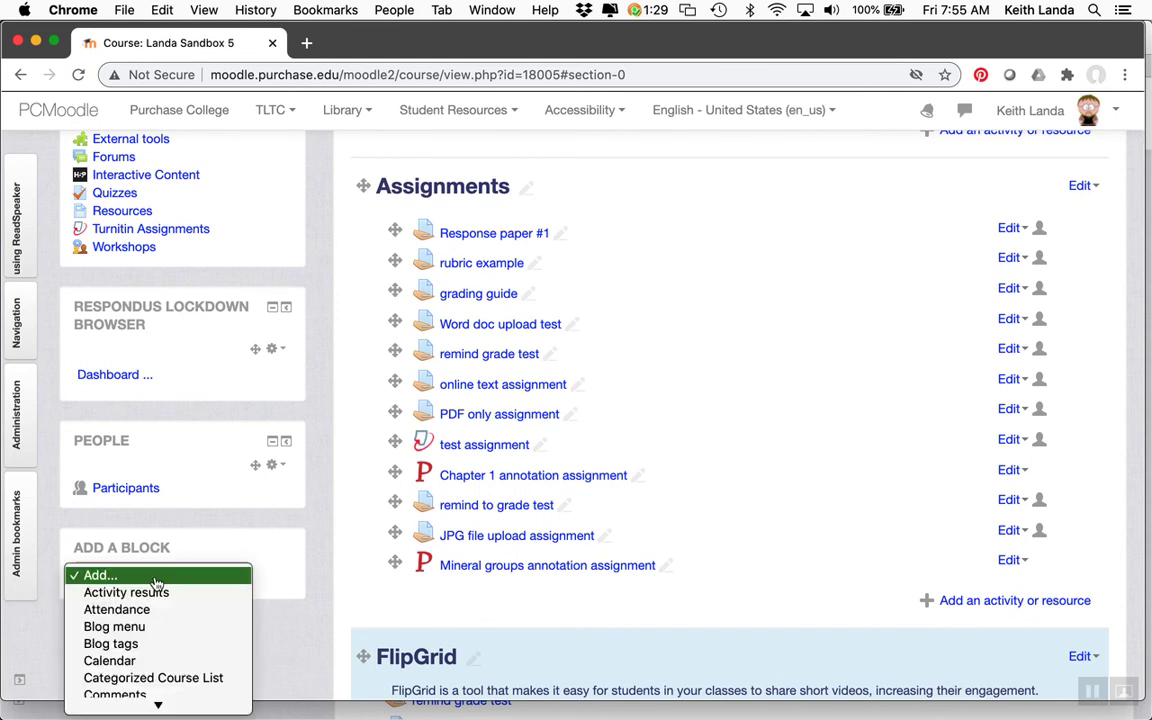
scroll(158, 584, down, 10)
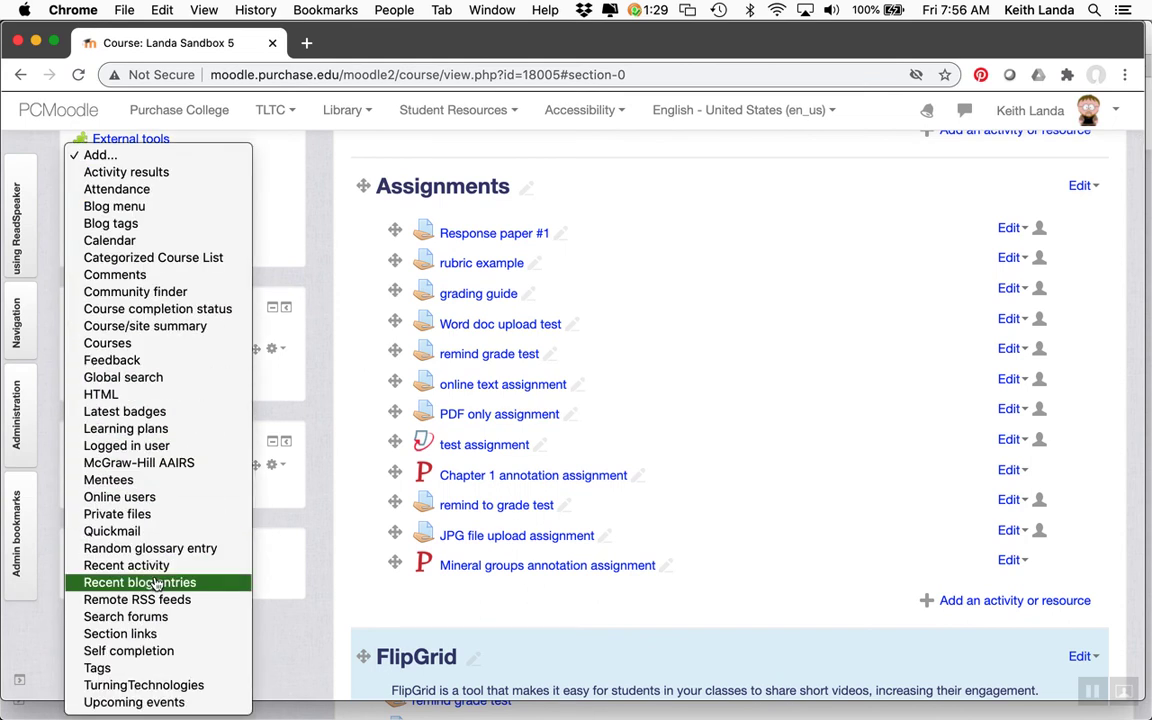
click(147, 703)
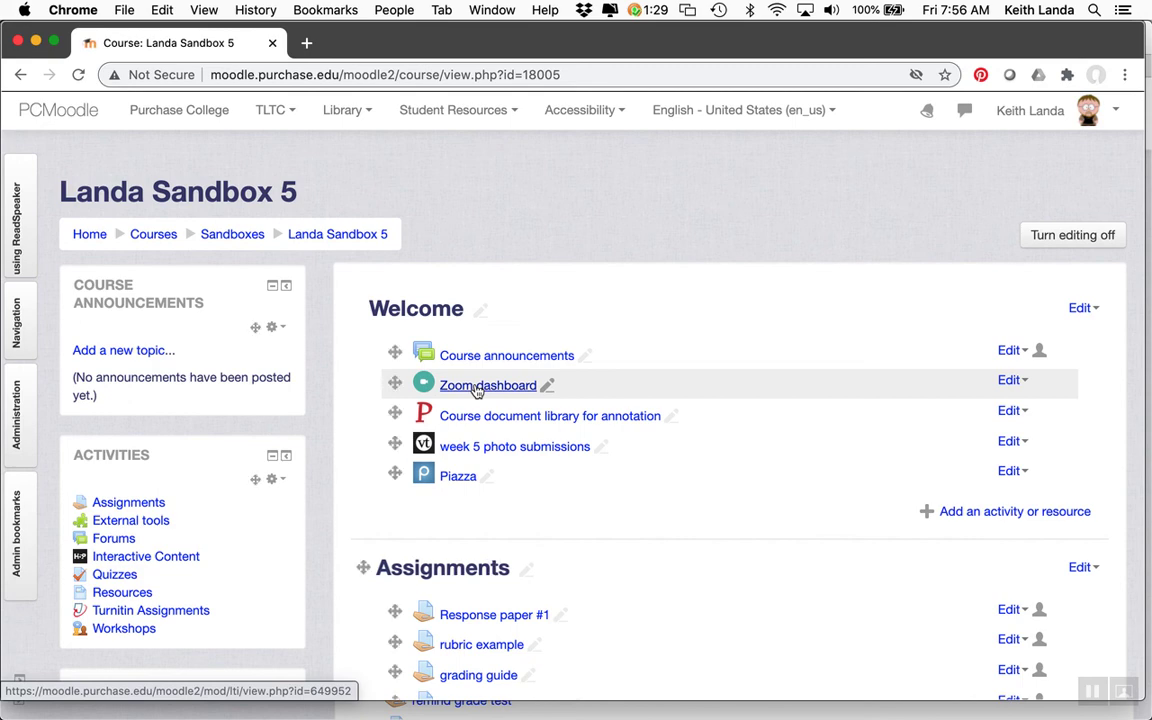
scroll(386, 450, down, 5)
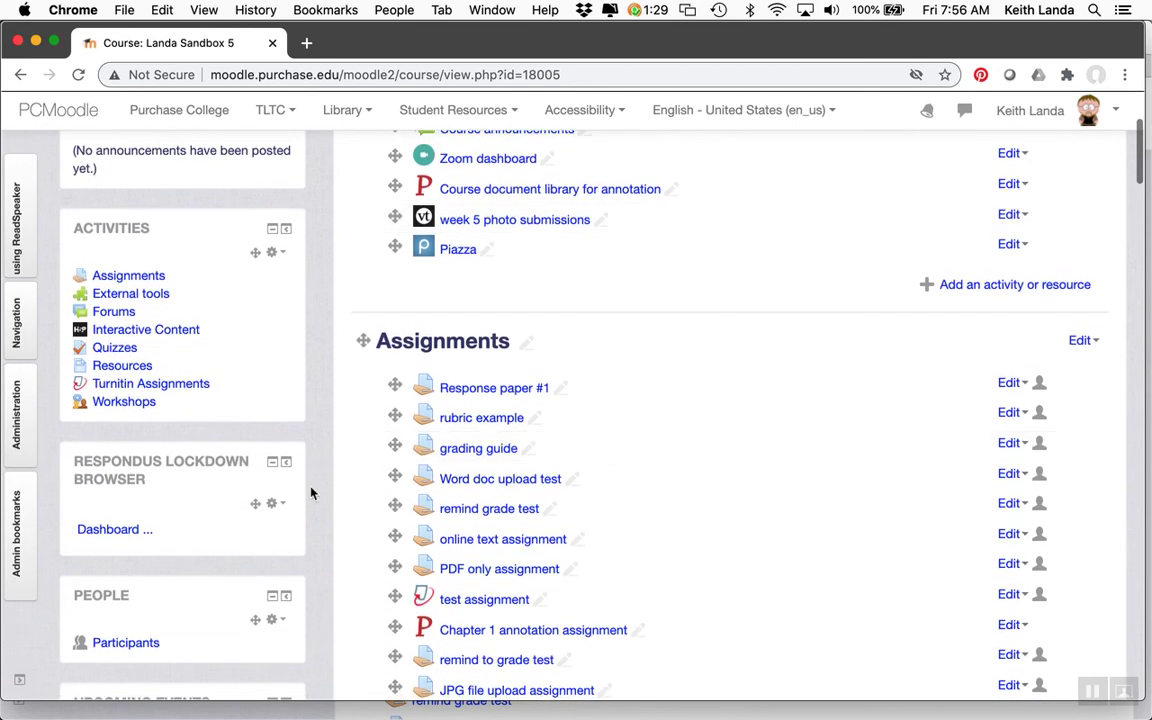
scroll(278, 528, up, 4)
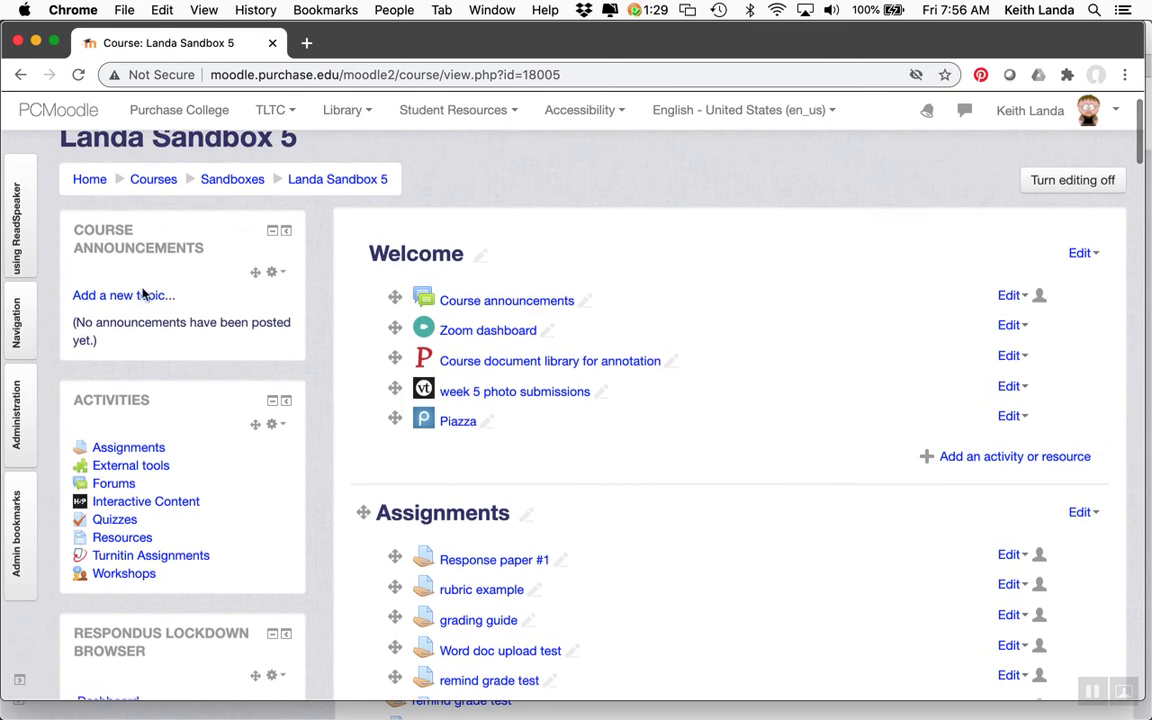
scroll(257, 398, down, 10)
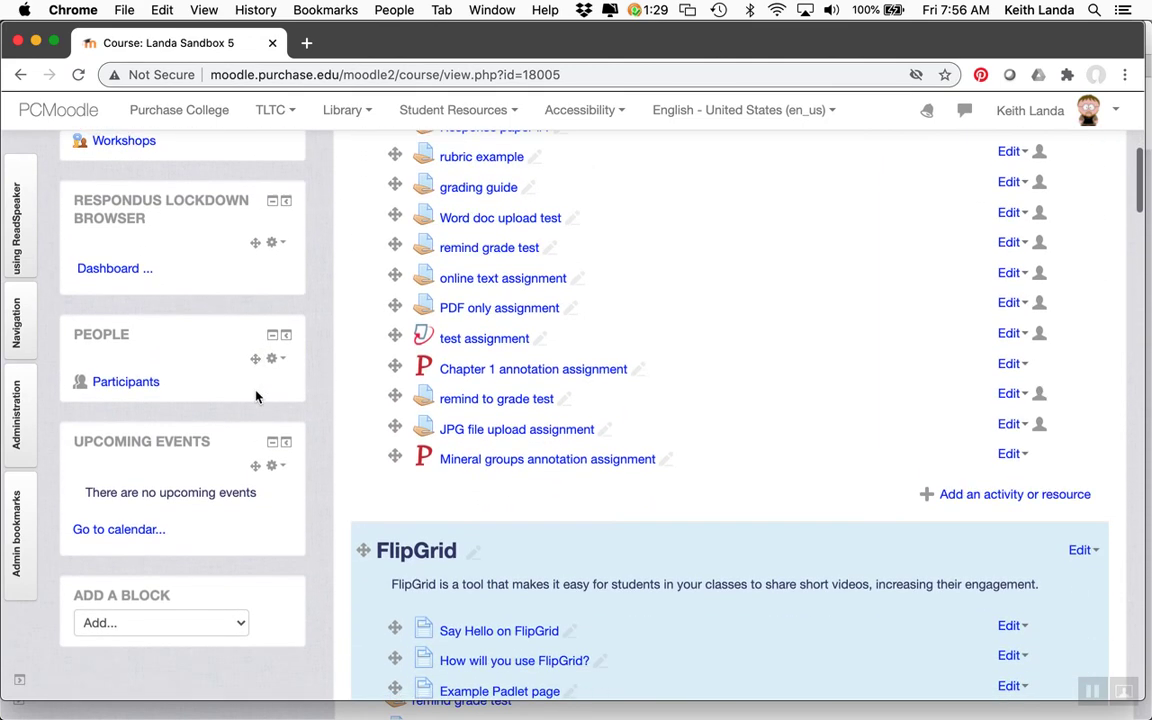
scroll(256, 397, down, 2)
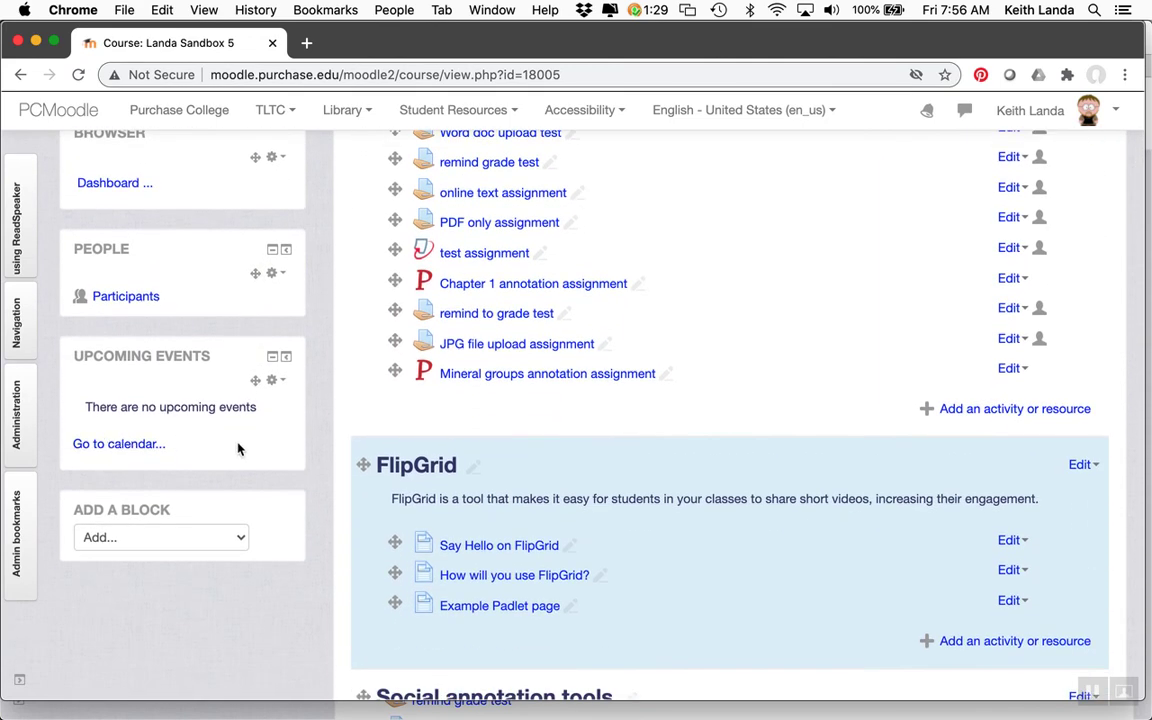
scroll(238, 449, up, 12)
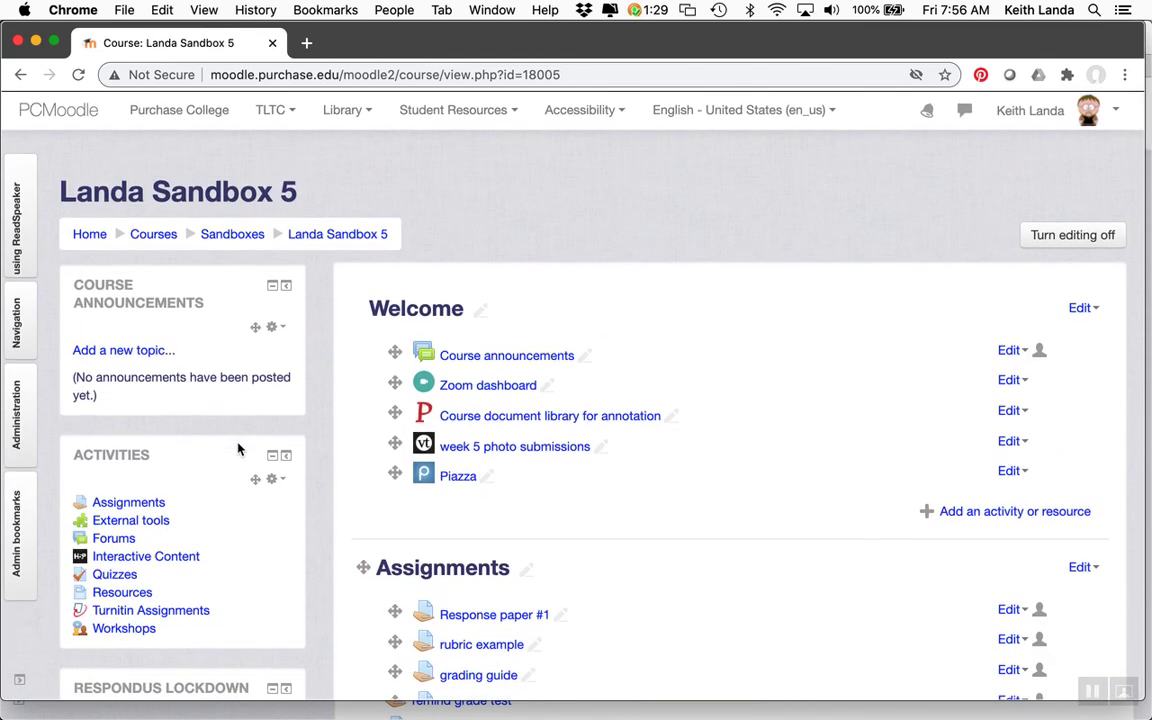